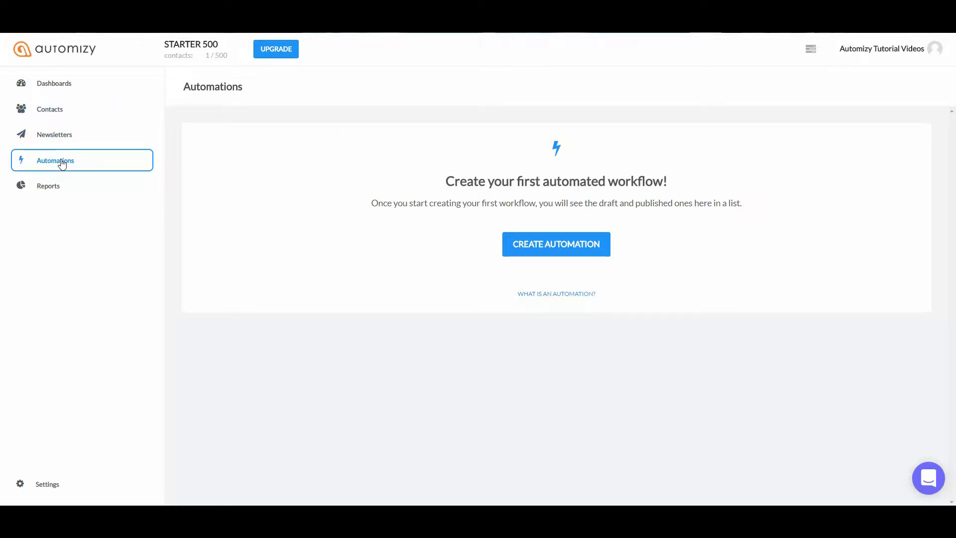
Create a new automation and name it 'Welcome series for blog subscribers'
click(538, 245)
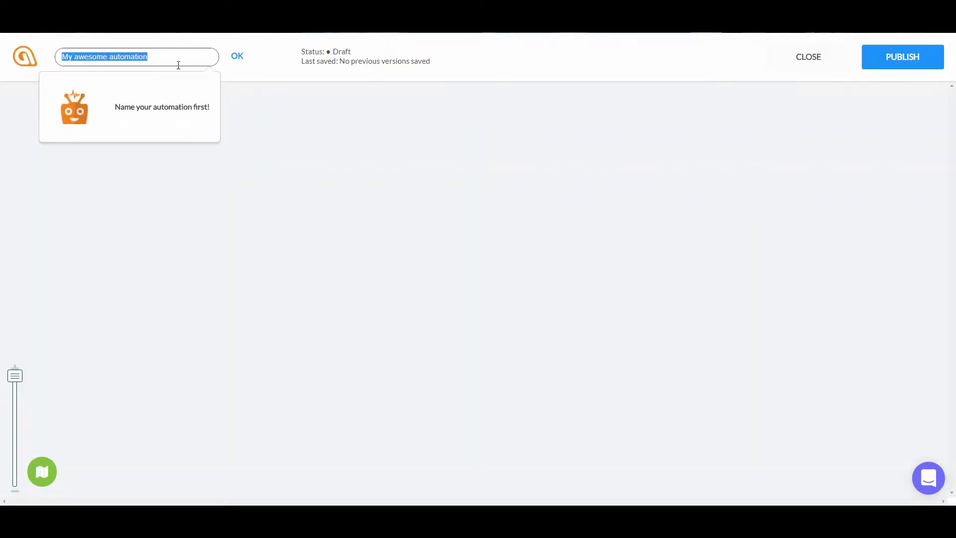
text(Welcome )
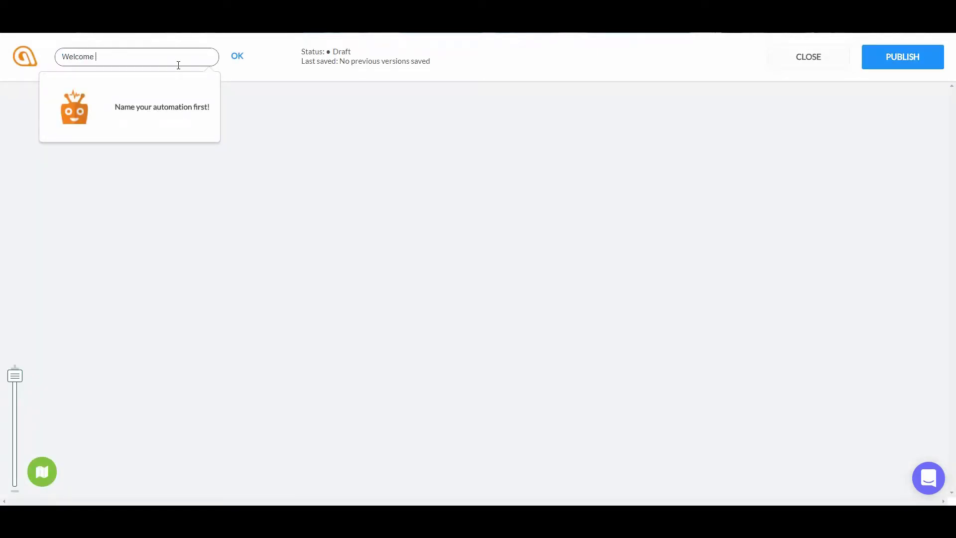
text(series for blog )
text(sunb)
key(BackSpace)
text(bscribers)
Confirm the name and preview the Joins a List trigger with the ALL CONTACTS list
click(237, 55)
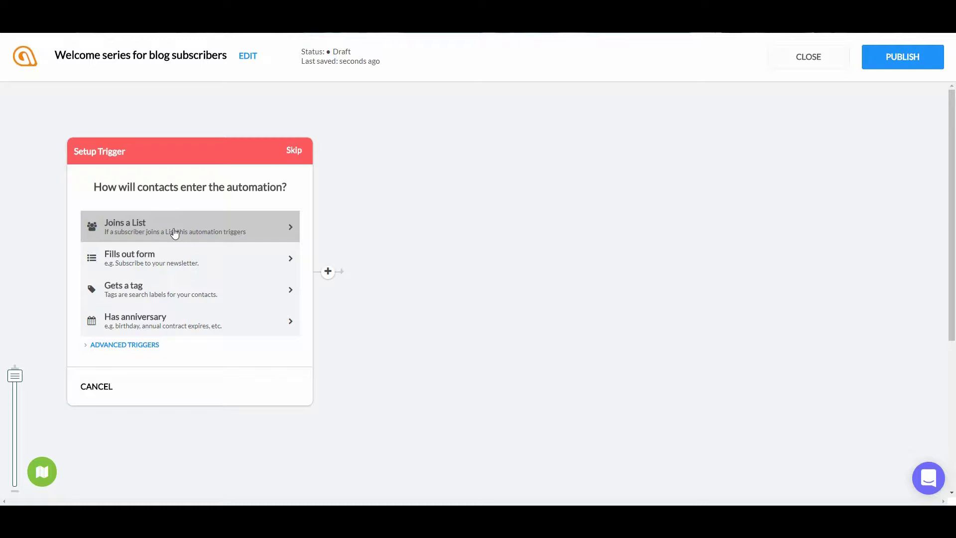
click(174, 230)
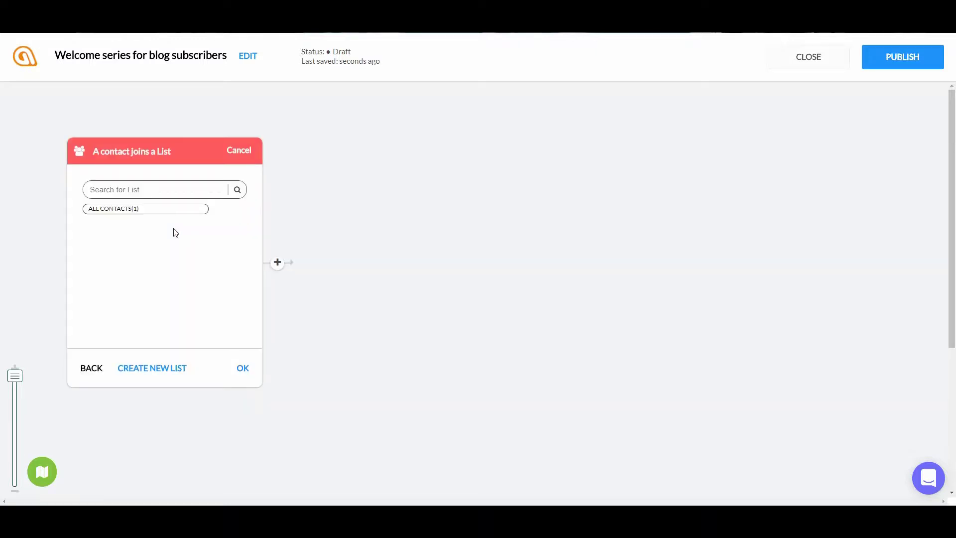
click(130, 210)
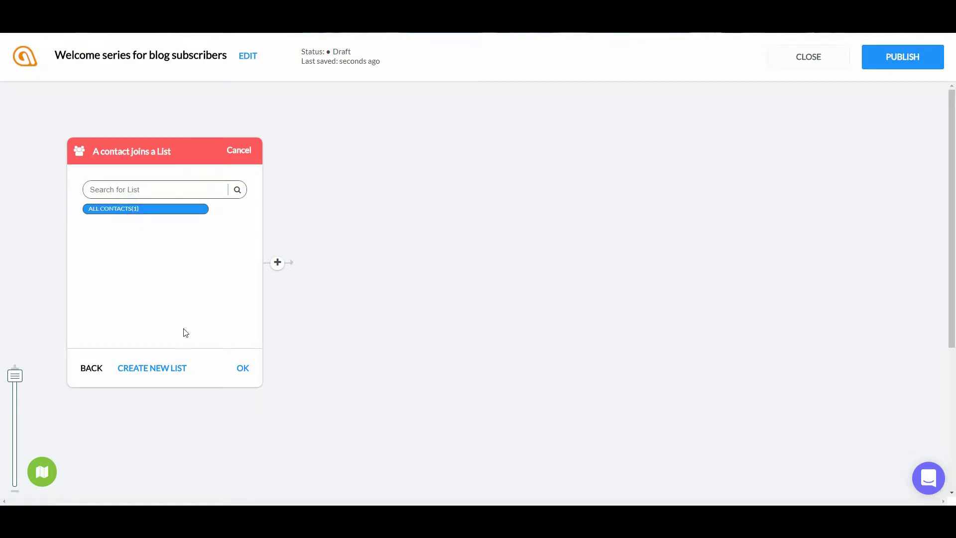
click(242, 368)
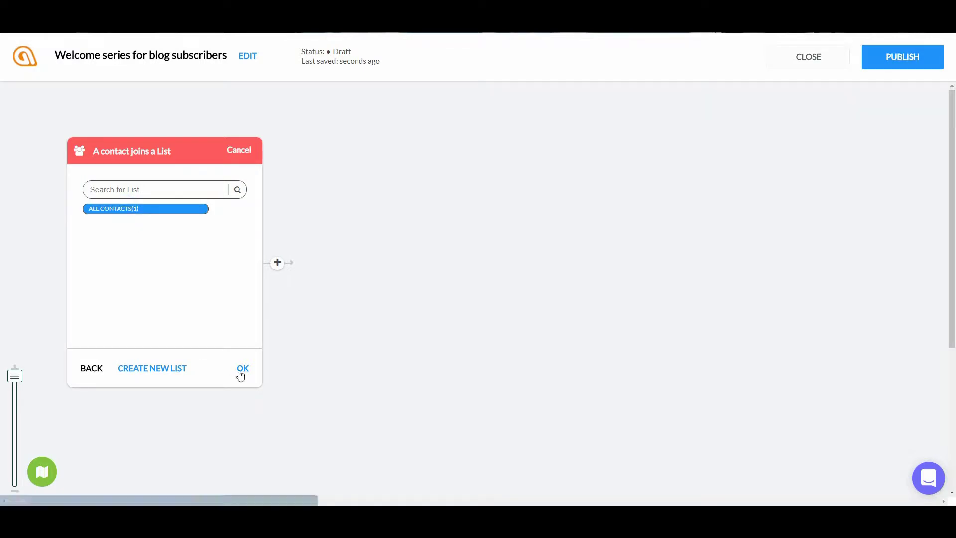
click(91, 367)
Preview the Fills out form trigger with the Automizy BLOG form, then choose Gets a tag
click(149, 259)
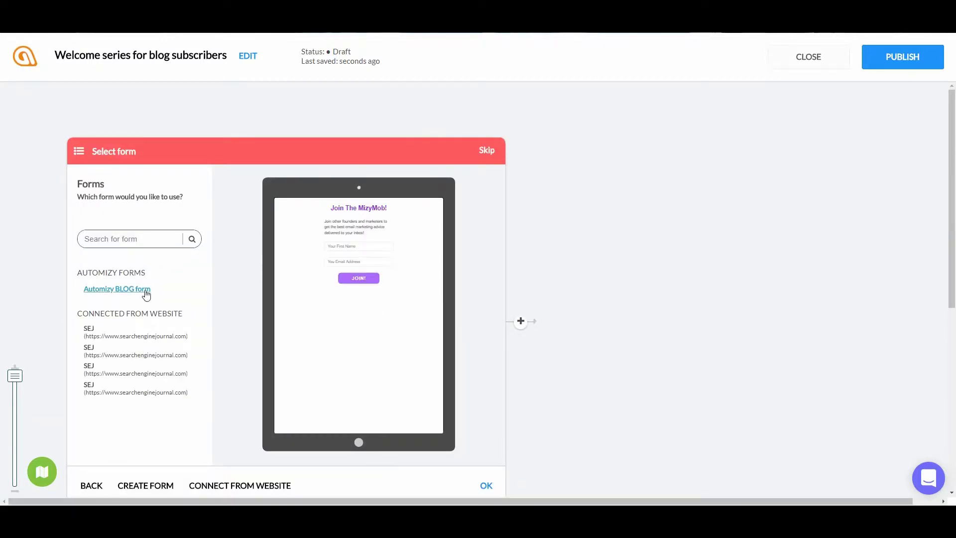
click(145, 291)
click(374, 246)
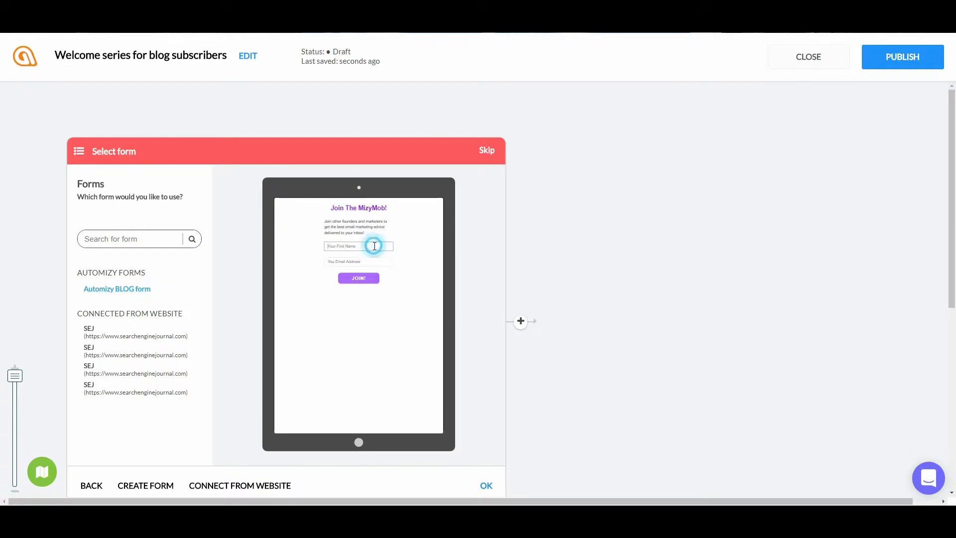
click(92, 485)
click(145, 287)
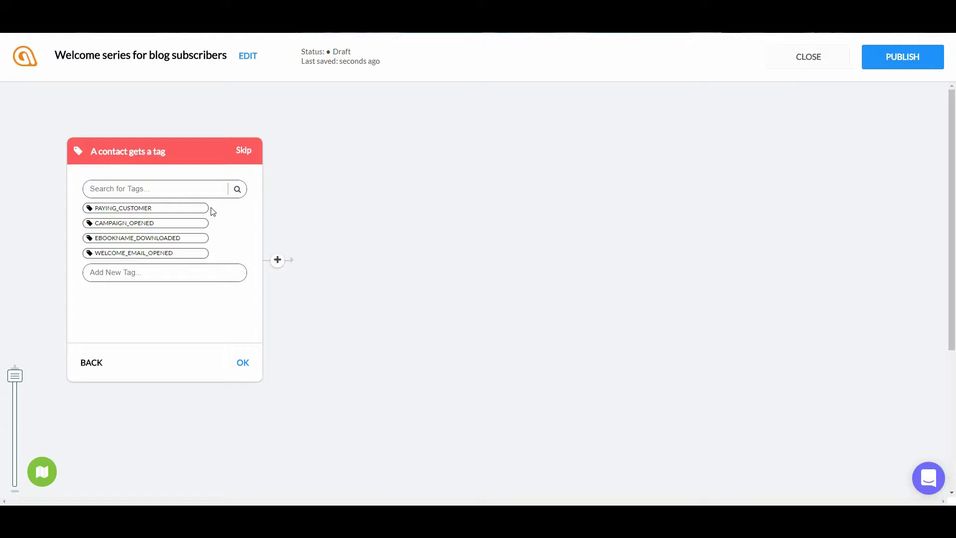
Try the EBOOKNAME_DOWNLOADED, CAMPAIGN_OPENED and PAYING_CUSTOMER tags, then return to trigger choices
click(193, 243)
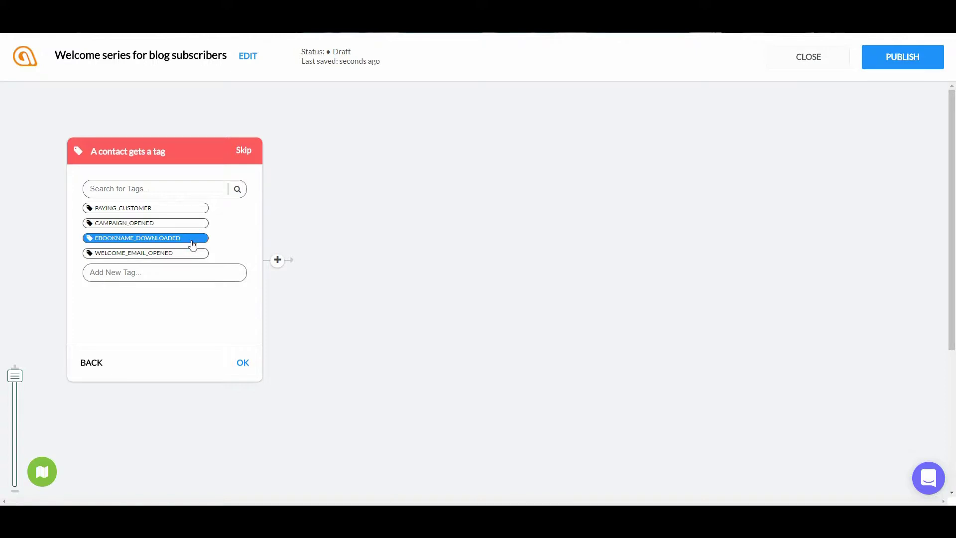
click(191, 224)
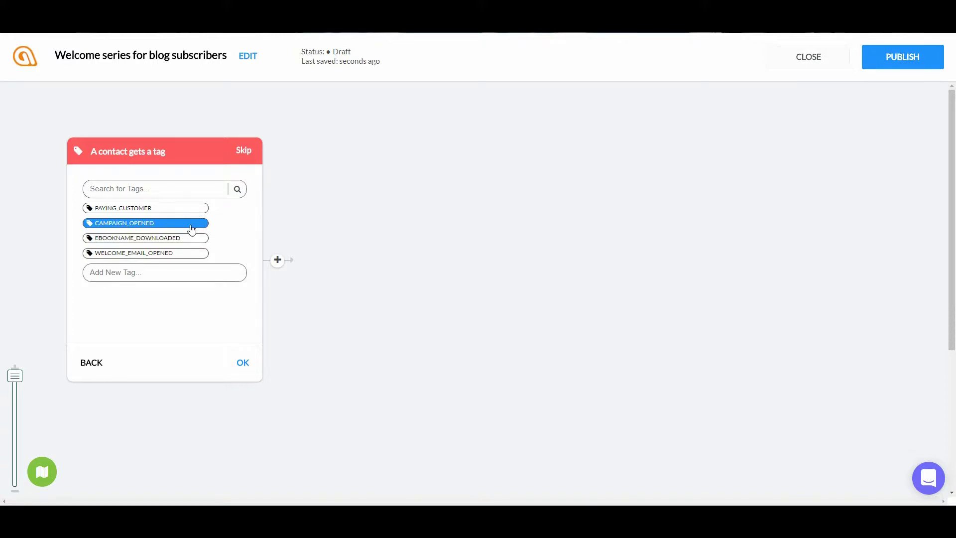
click(192, 208)
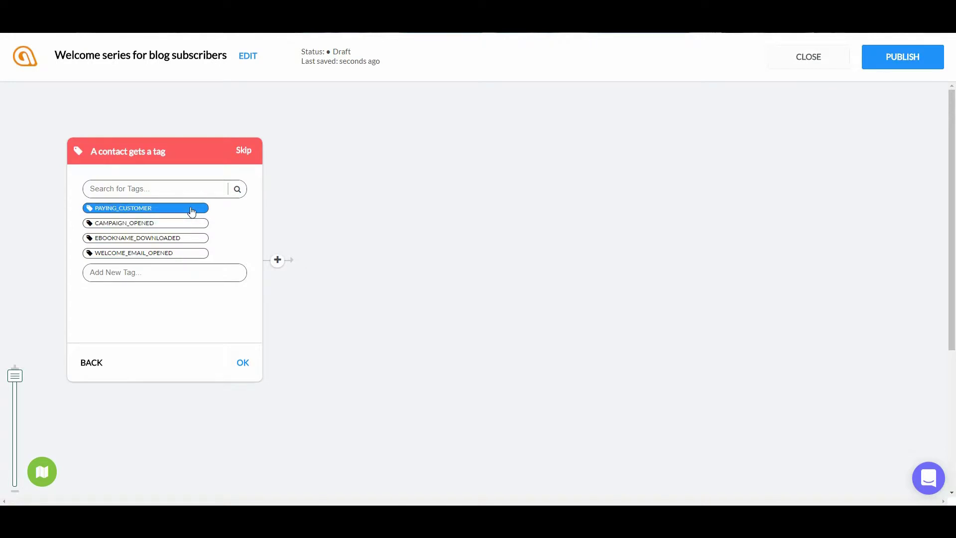
click(92, 362)
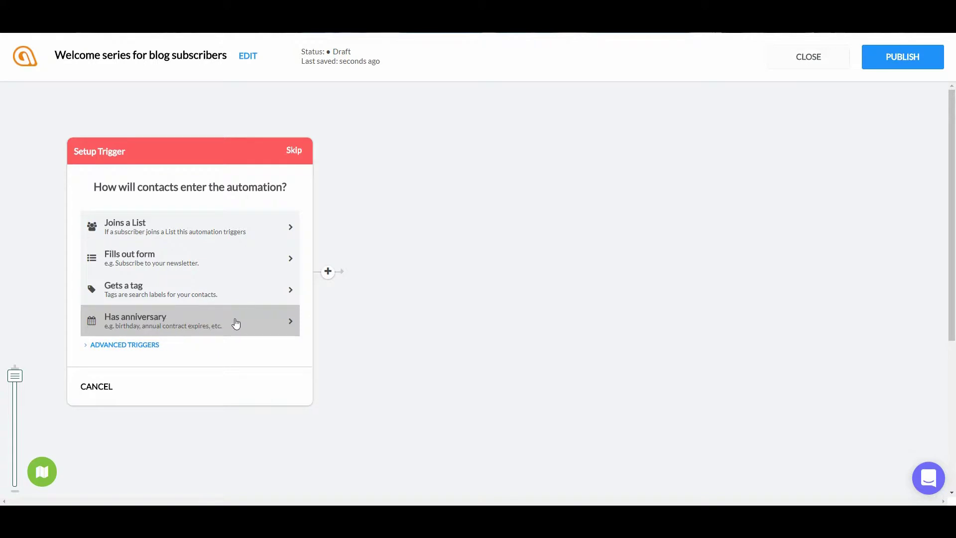
Preview the Has anniversary trigger, then reveal the API call and Integrations advanced triggers
click(235, 320)
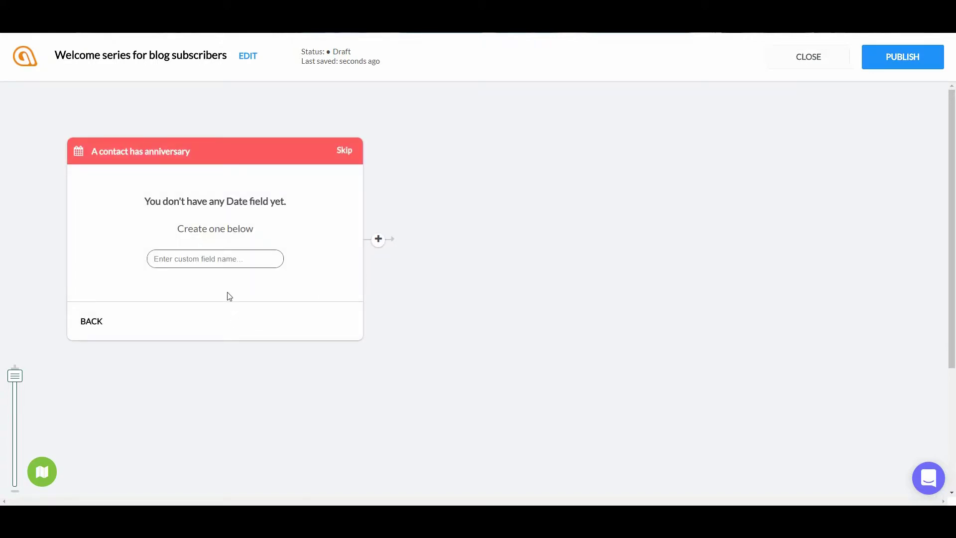
click(218, 259)
click(93, 321)
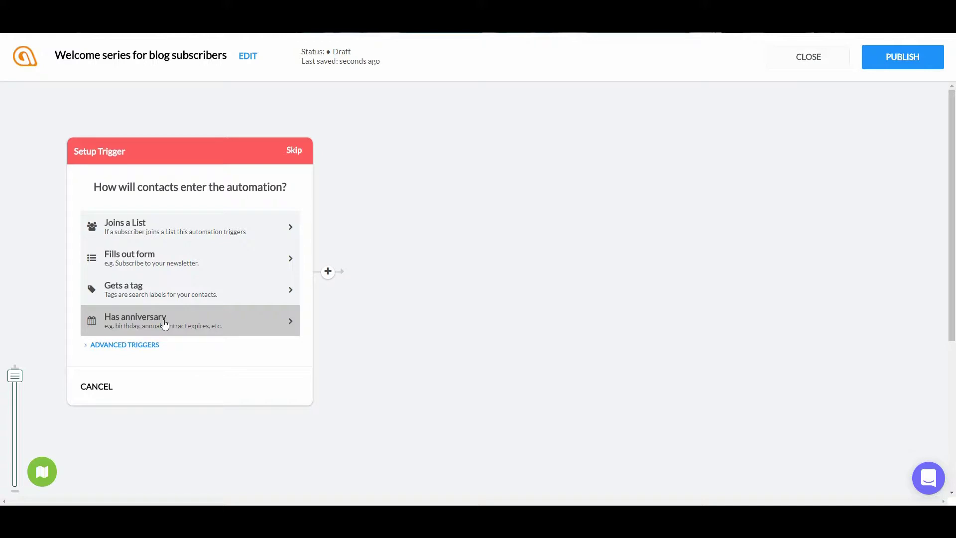
click(142, 345)
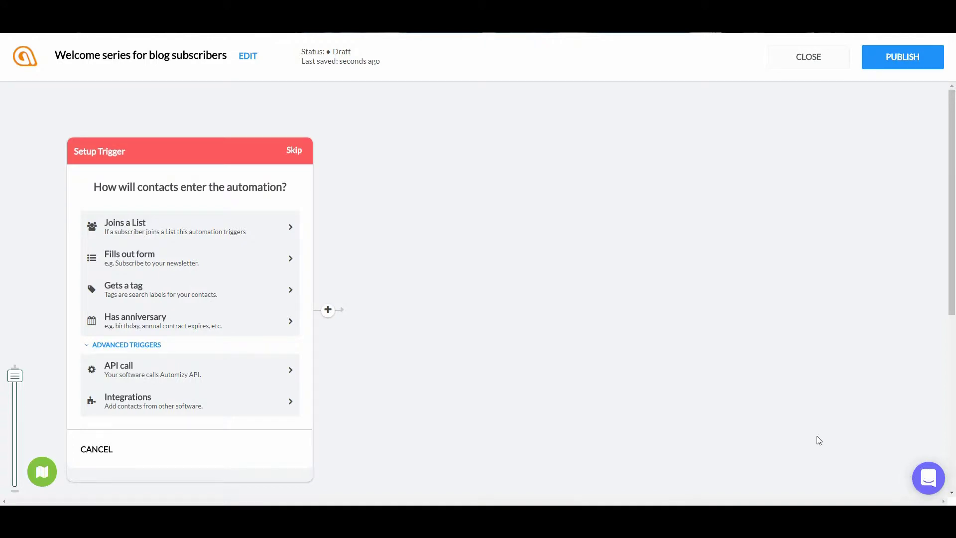
Hide advanced triggers and set Fills out form with the Automizy BLOG form as trigger
click(149, 344)
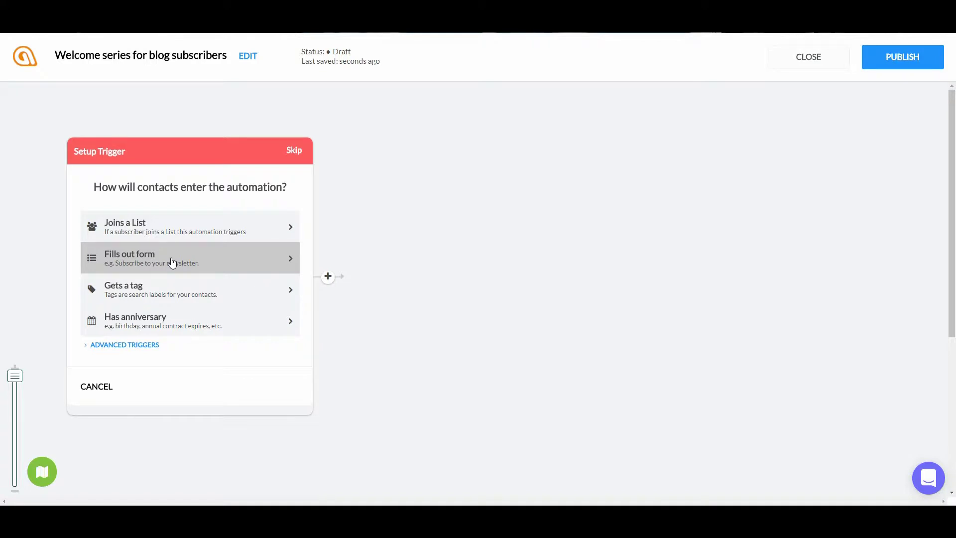
click(171, 262)
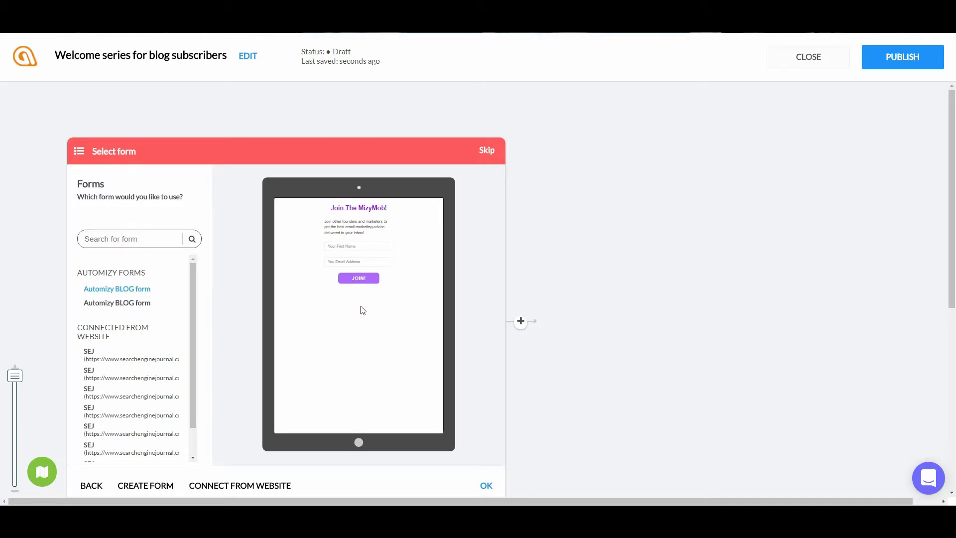
click(371, 246)
click(370, 261)
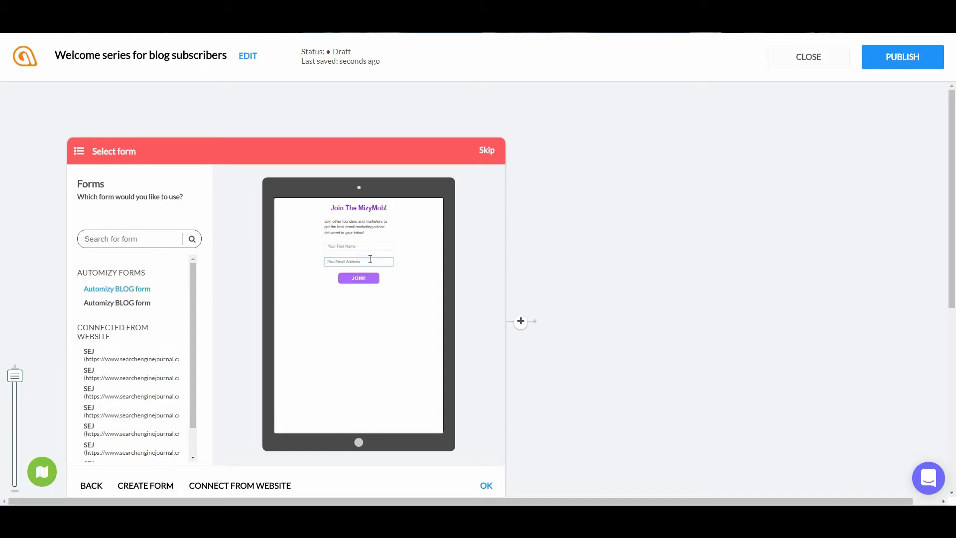
click(486, 485)
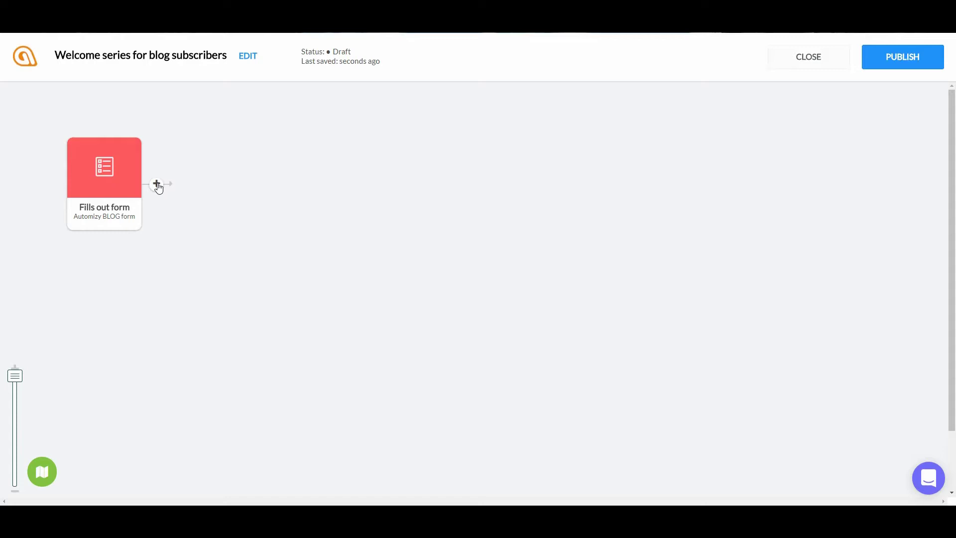
click(158, 186)
click(210, 156)
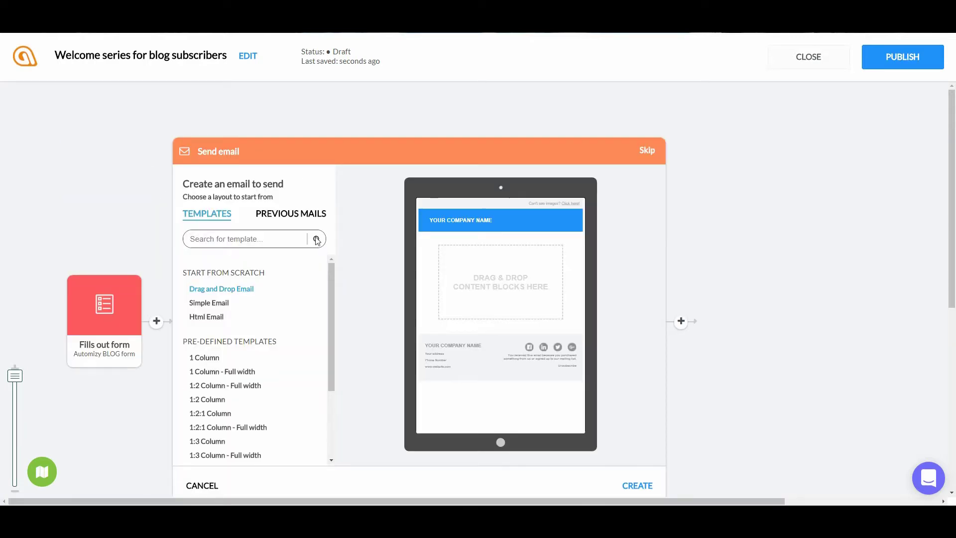
scroll(316, 241, down, 1)
scroll(315, 240, up, 1)
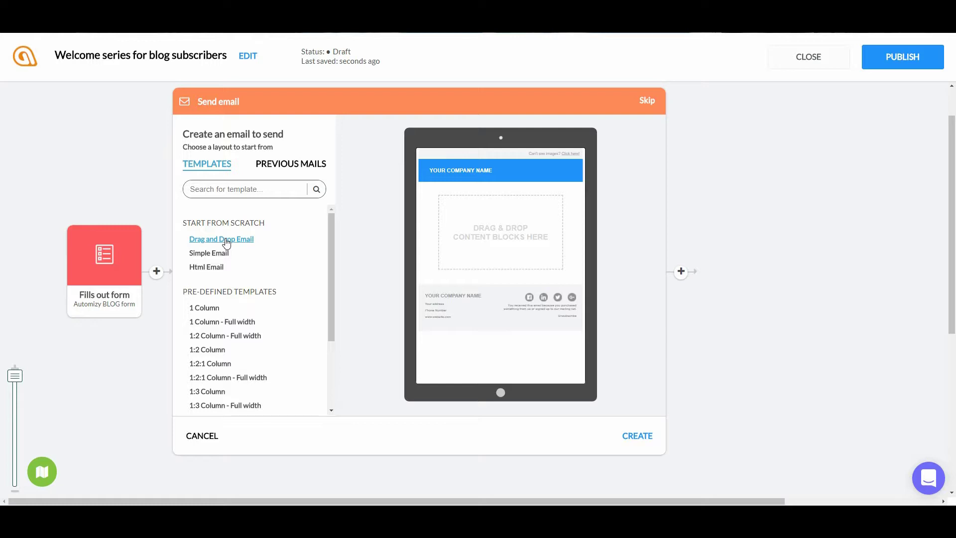
click(216, 254)
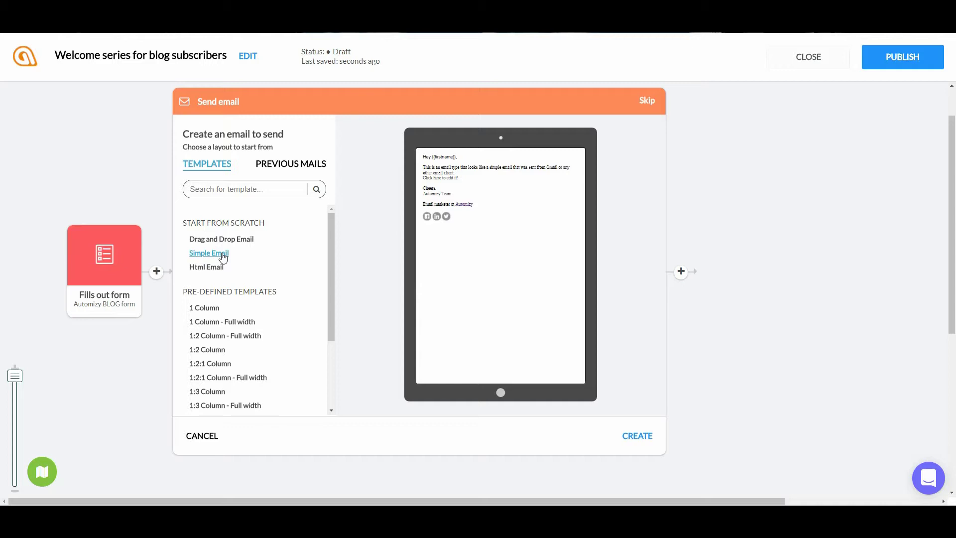
click(206, 267)
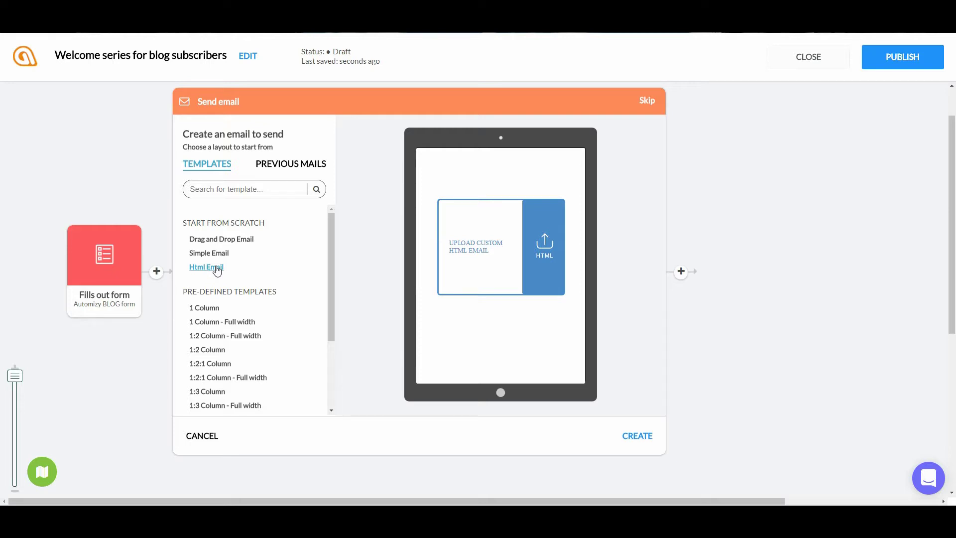
click(284, 166)
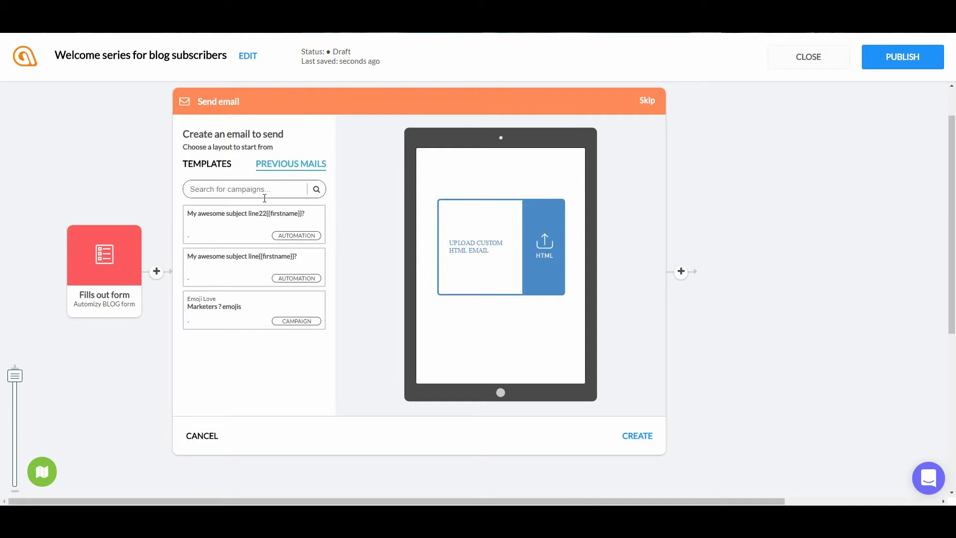
click(242, 304)
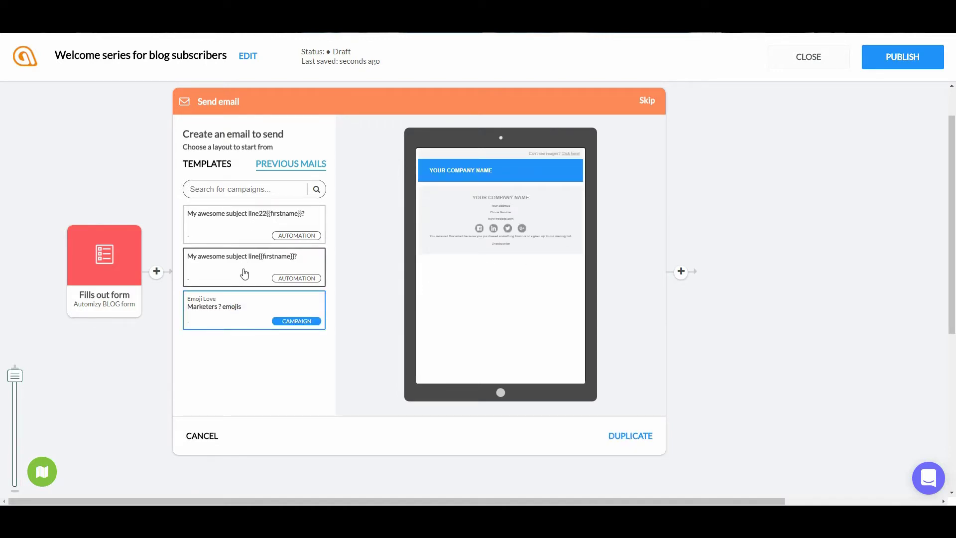
click(207, 164)
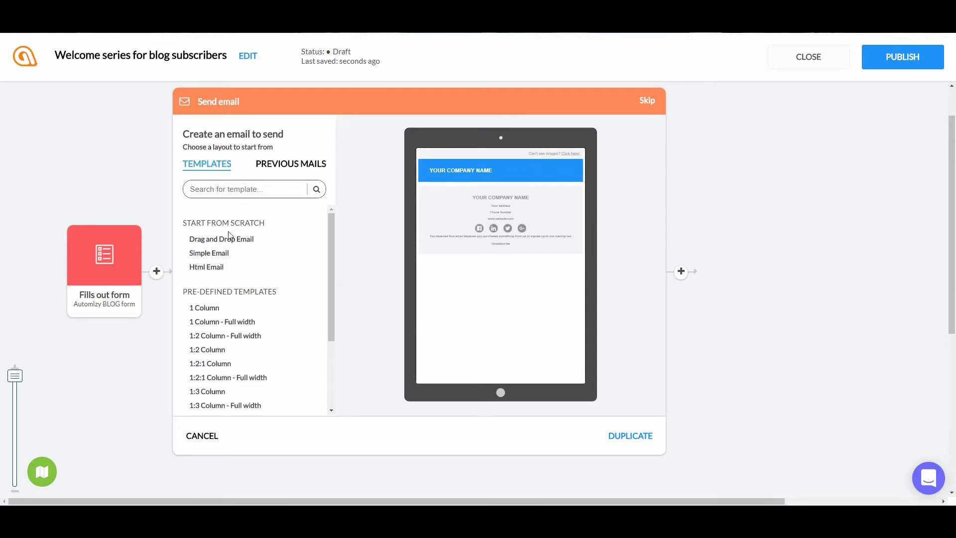
Create a drag-and-drop email whose subject includes the First Name field and a 🤣 emoji
click(221, 239)
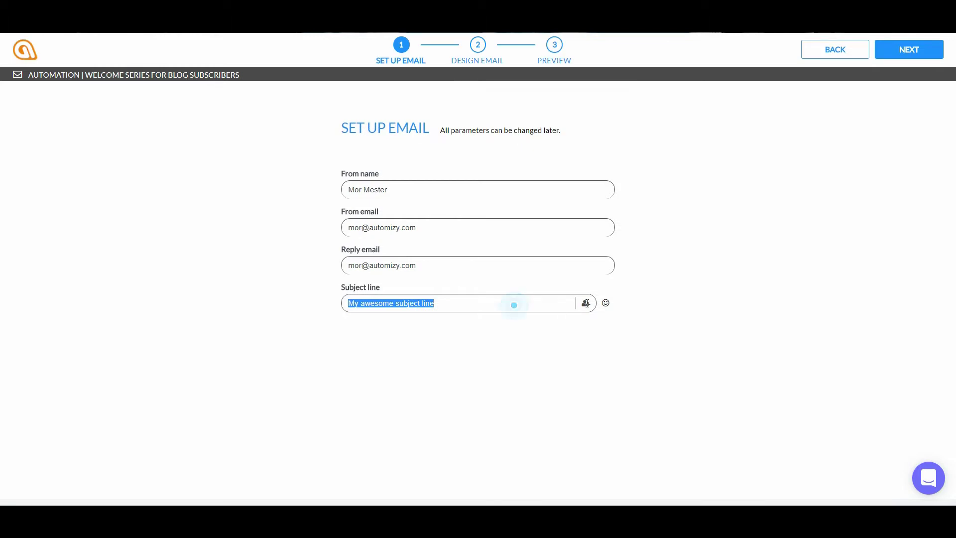
click(586, 304)
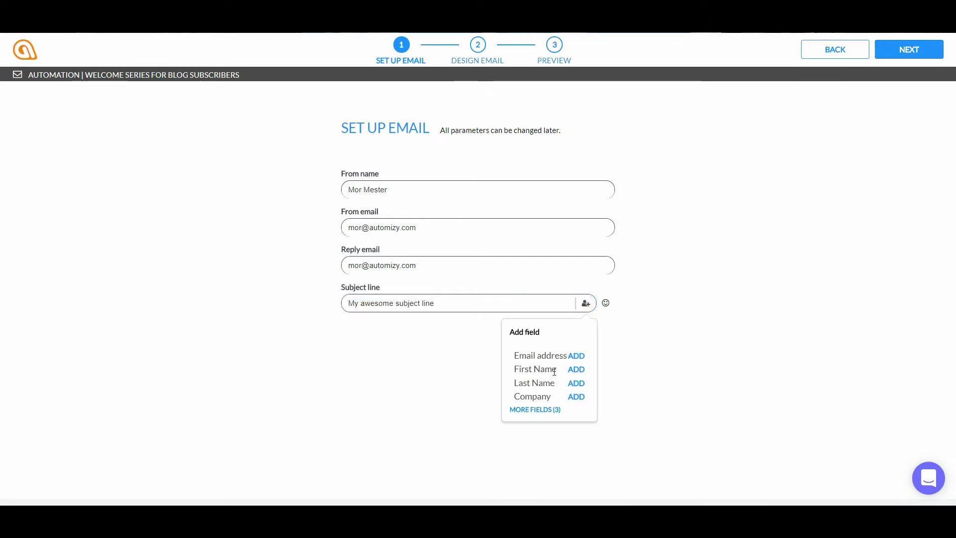
click(576, 369)
click(606, 303)
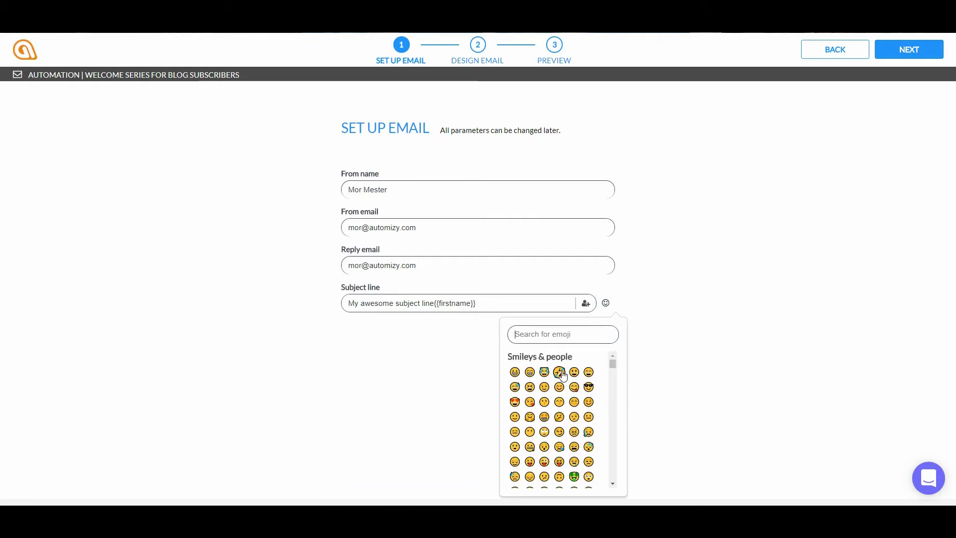
click(559, 372)
click(672, 302)
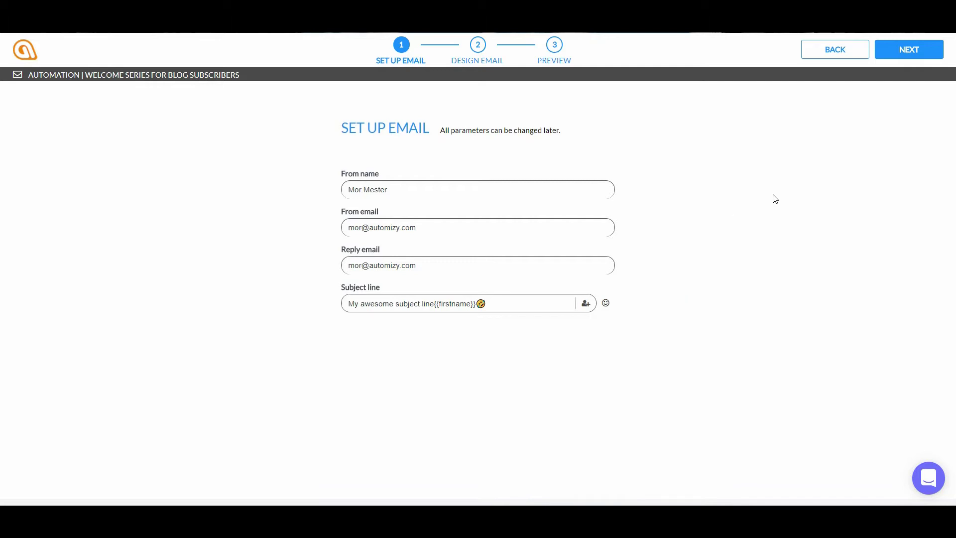
click(909, 52)
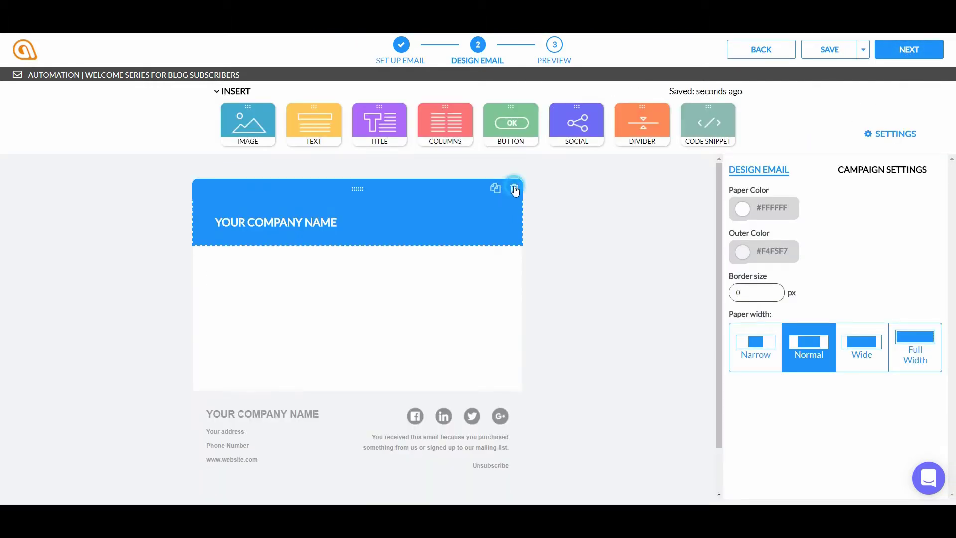
Delete the header block and add Image, Title, Text, Button and Divider blocks
click(516, 186)
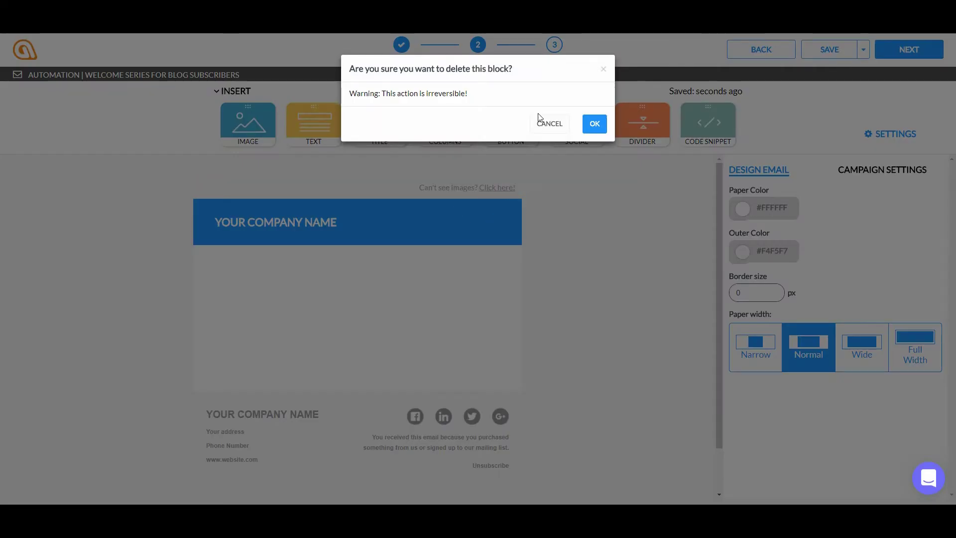
click(595, 123)
drag(248, 123, 285, 221)
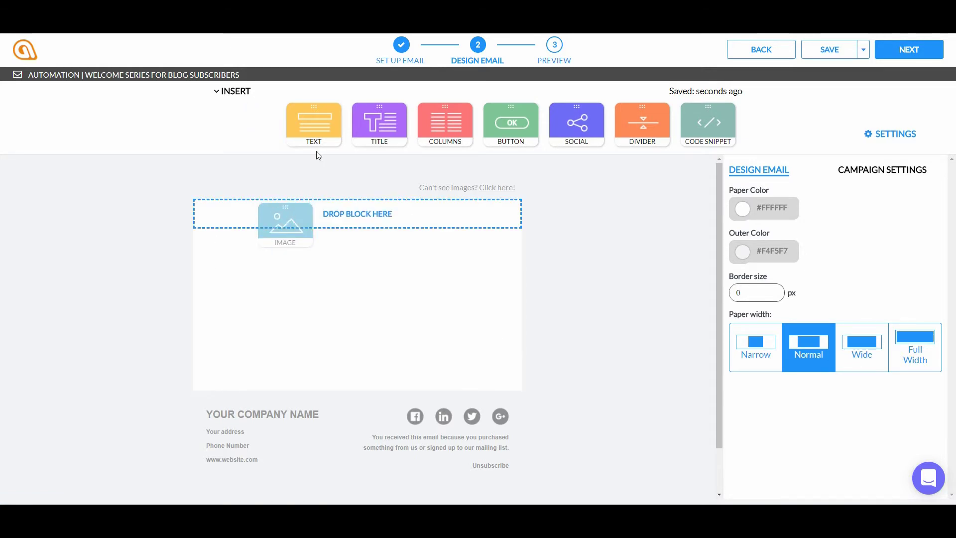
drag(378, 123, 357, 306)
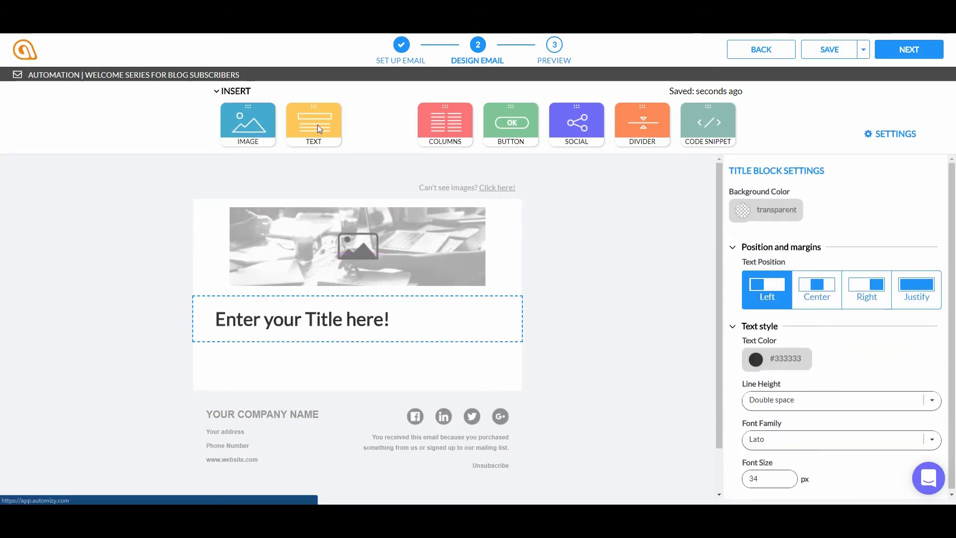
drag(317, 128, 330, 332)
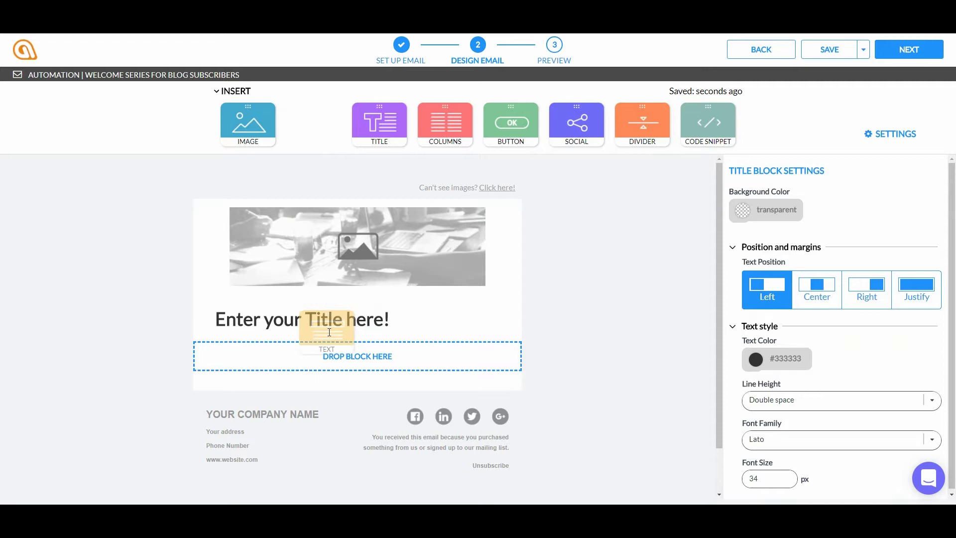
drag(329, 333, 329, 352)
mouse_move(511, 124)
mouse_down()
mouse_move(438, 305)
mouse_move(392, 381)
mouse_up()
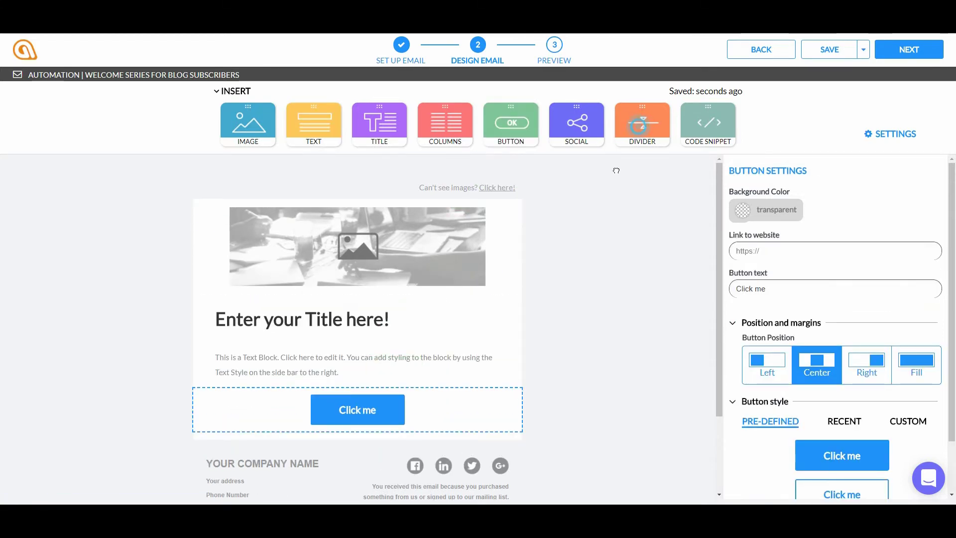
drag(642, 123, 434, 421)
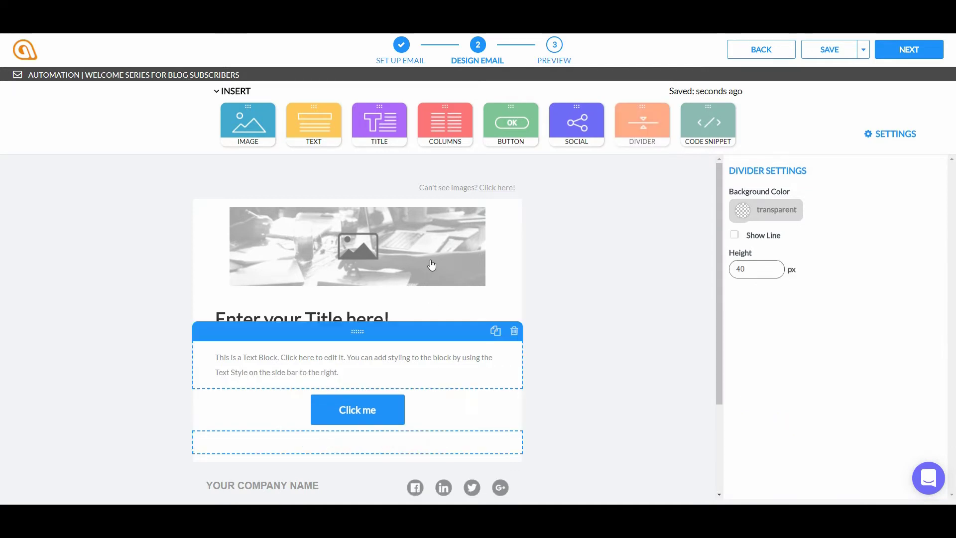
Set the image block's position to Fill so it spans the full width
click(431, 247)
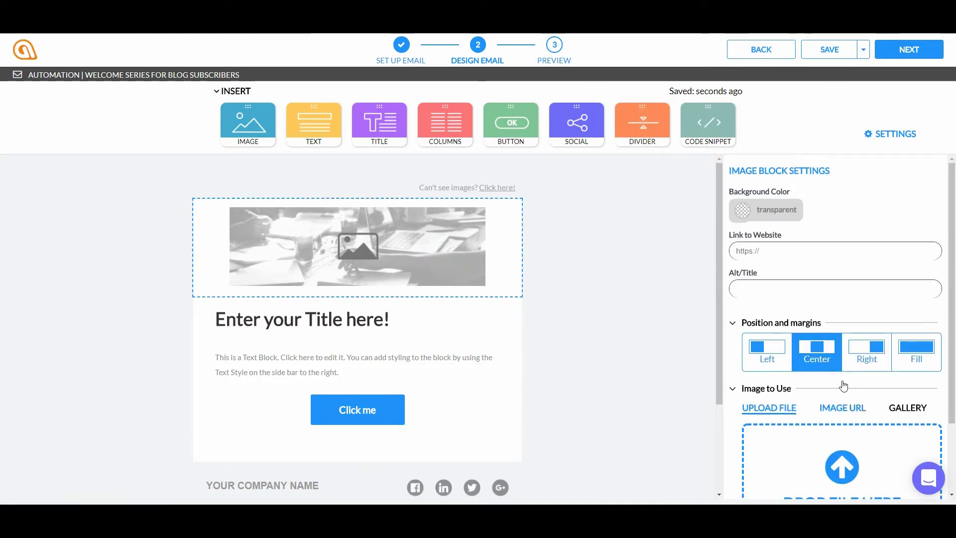
click(809, 323)
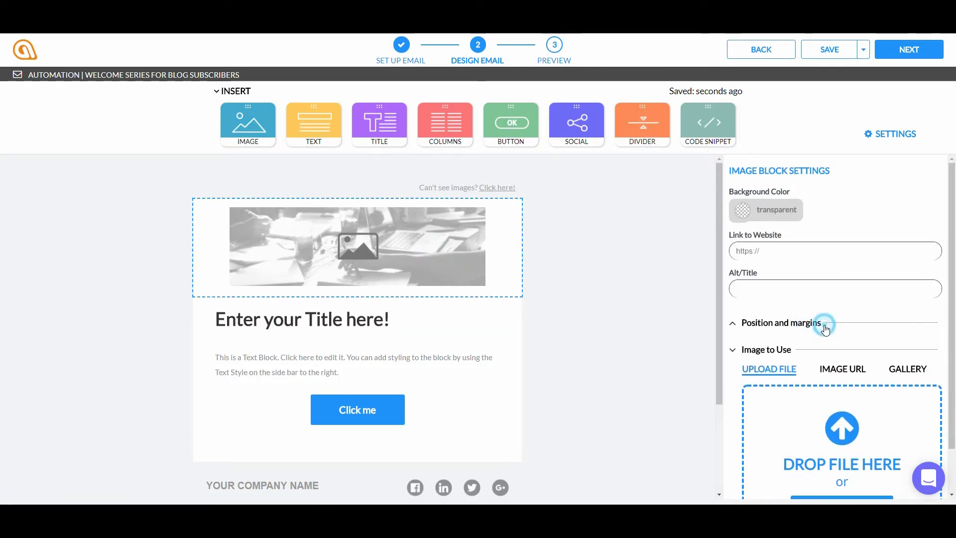
click(825, 327)
click(915, 352)
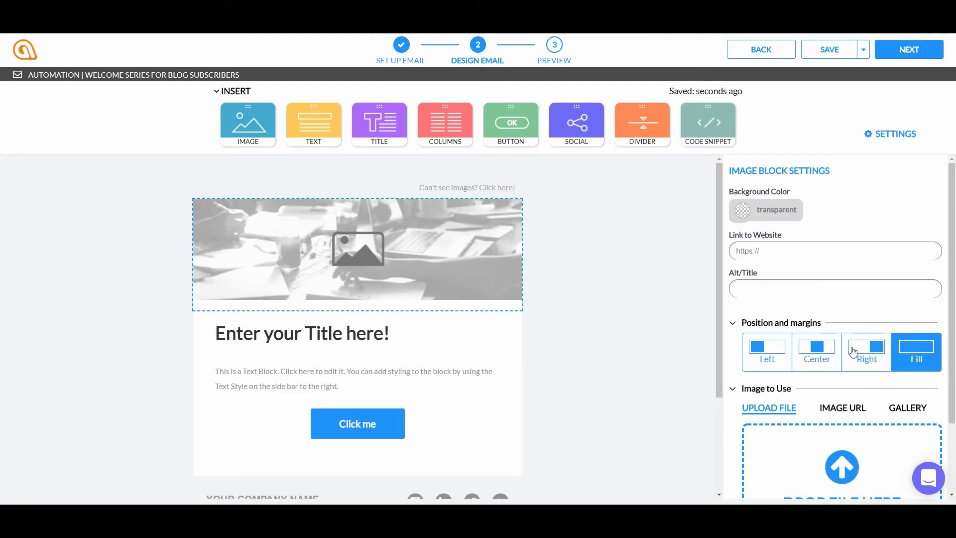
click(367, 424)
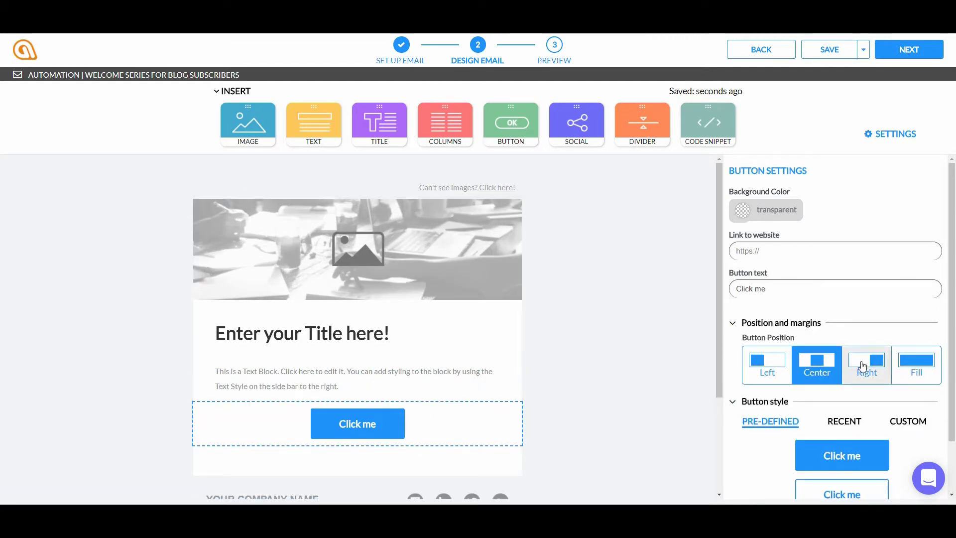
scroll(863, 366, down, 2)
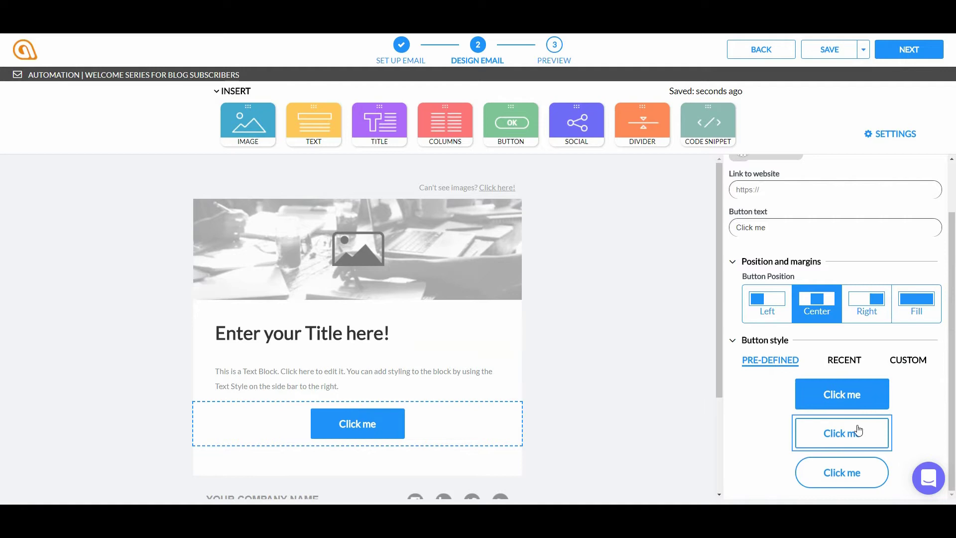
Preview the email on tablet and desktop, then save it as the Send email step
click(915, 53)
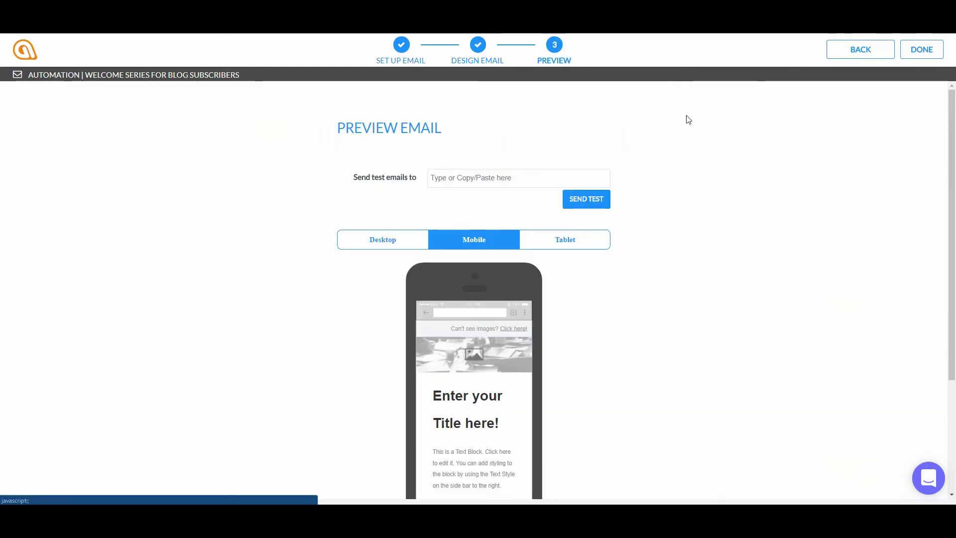
click(565, 239)
click(383, 239)
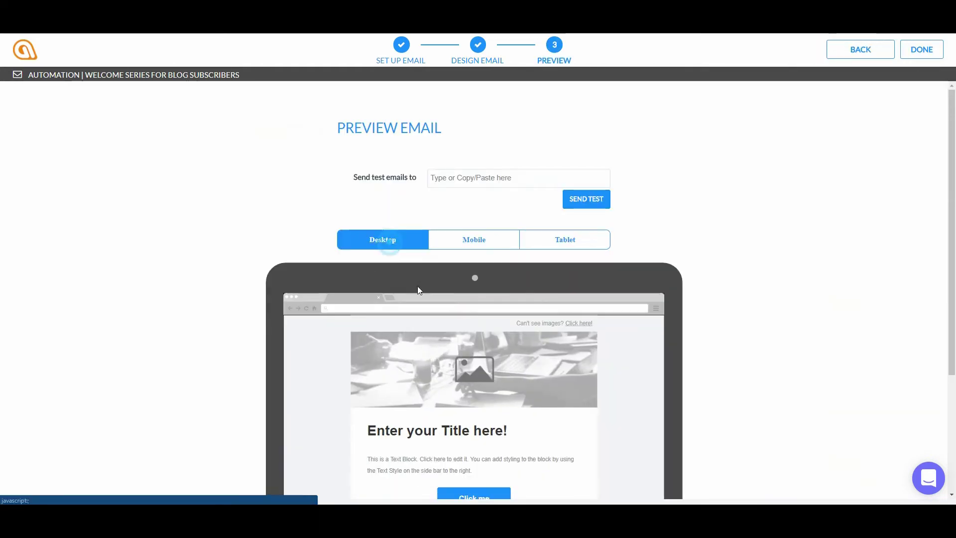
scroll(449, 373, down, 3)
scroll(448, 374, up, 3)
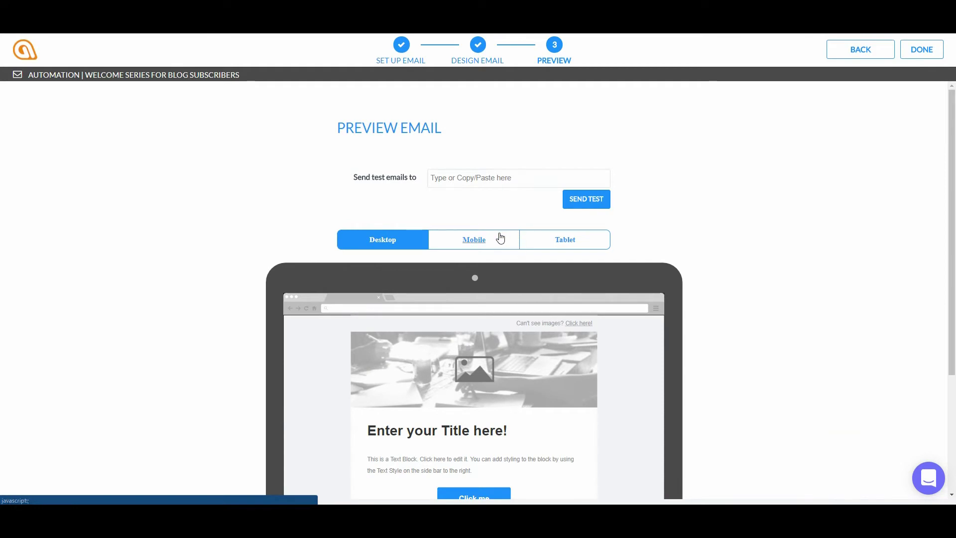
click(921, 49)
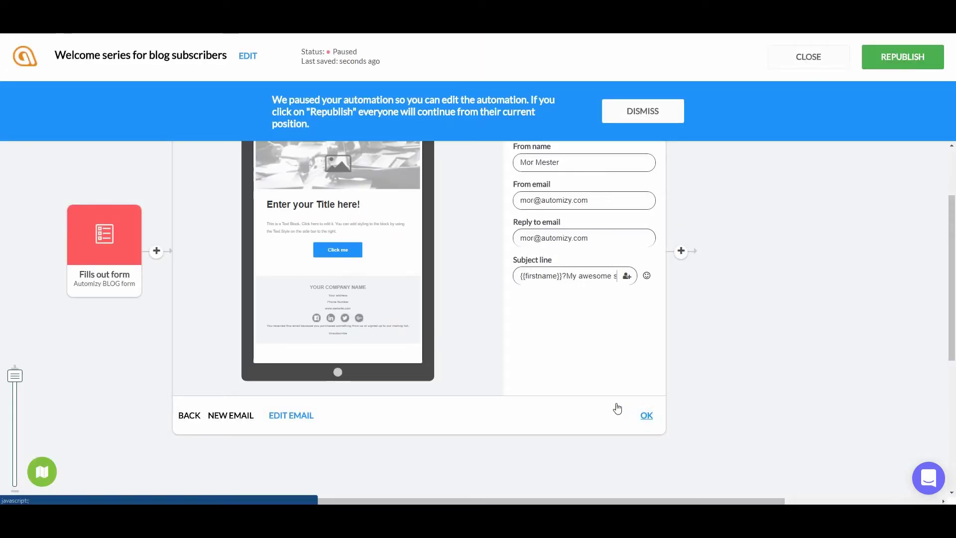
click(646, 415)
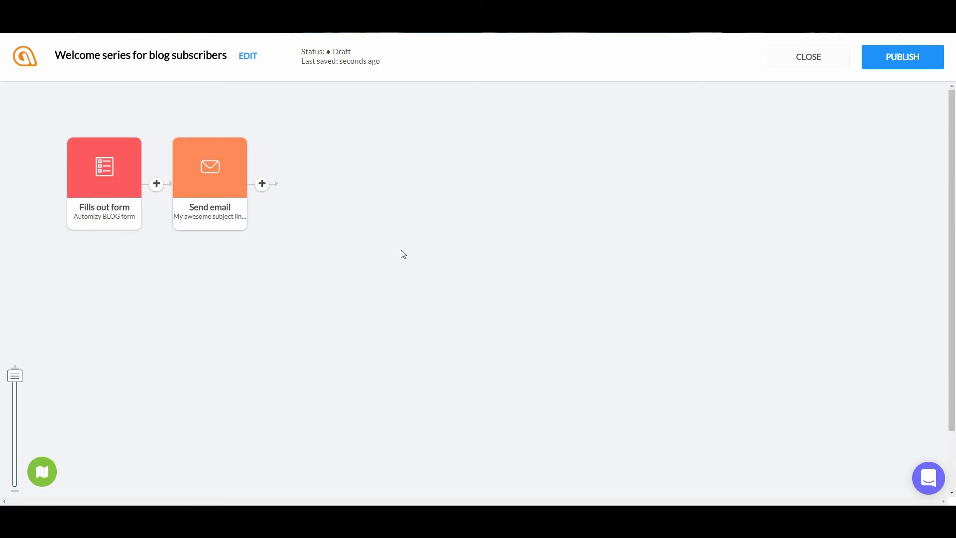
Add a Wait for step of 3 day(s) after the welcome email
click(261, 185)
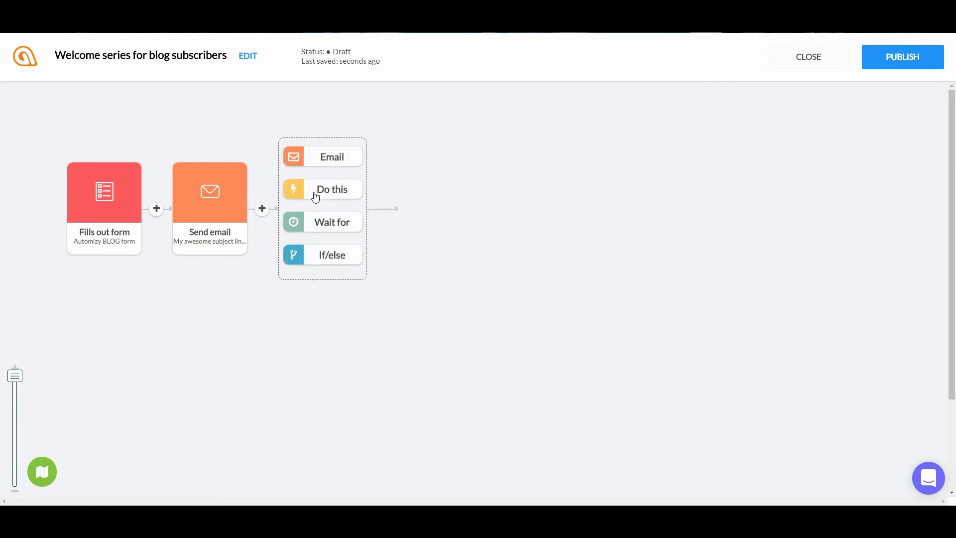
click(317, 223)
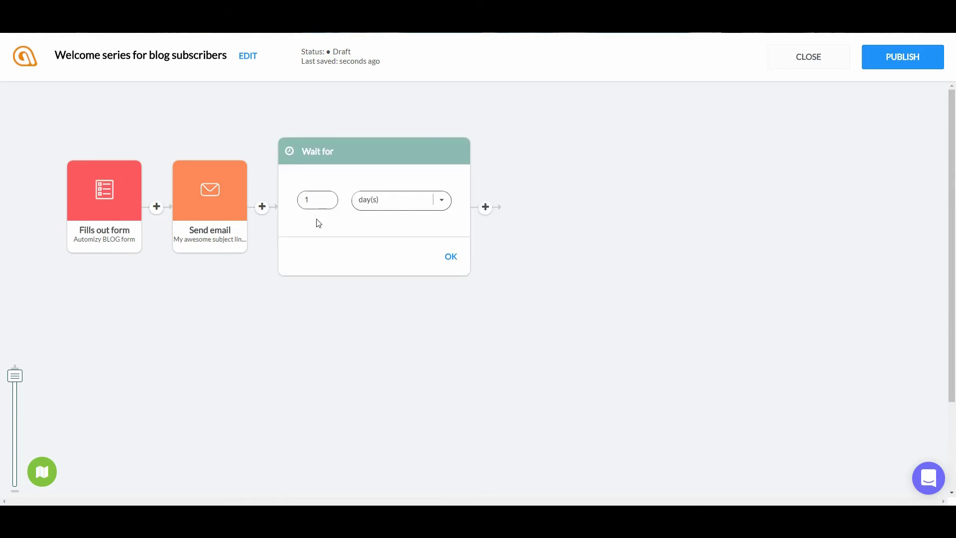
click(327, 196)
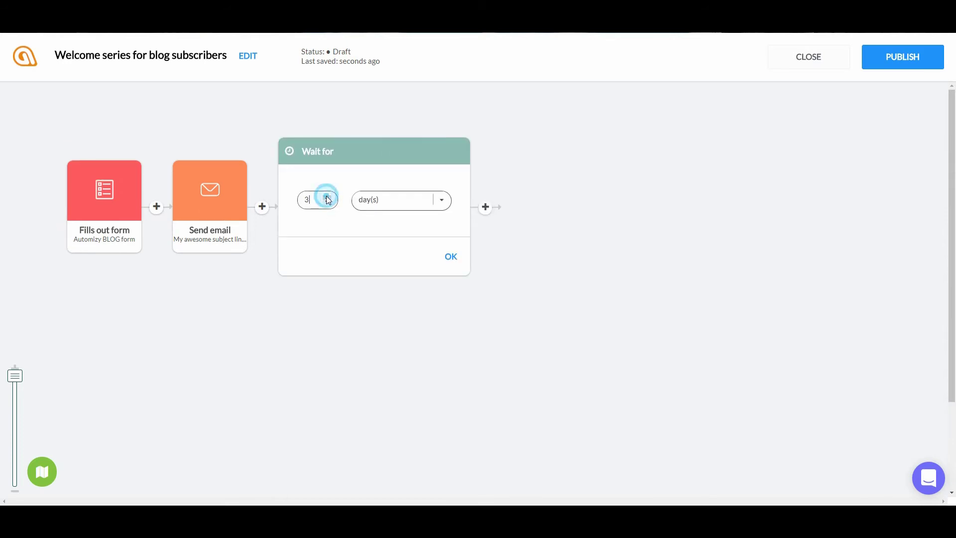
click(327, 197)
click(326, 203)
click(401, 200)
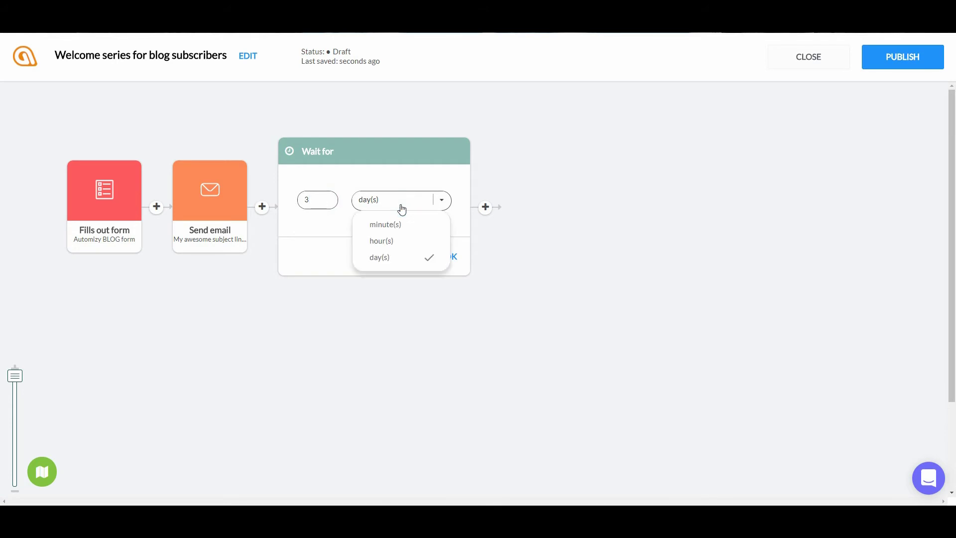
click(401, 208)
click(451, 258)
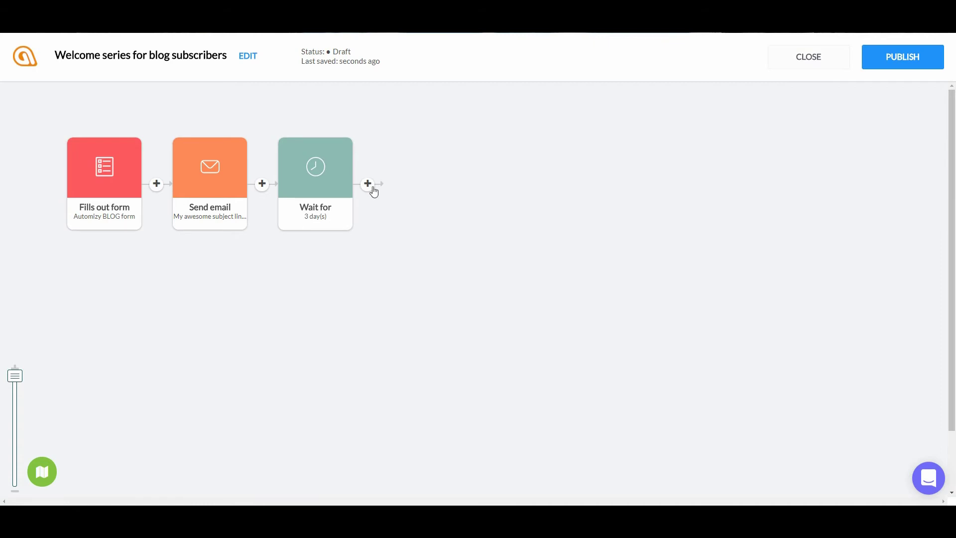
click(367, 185)
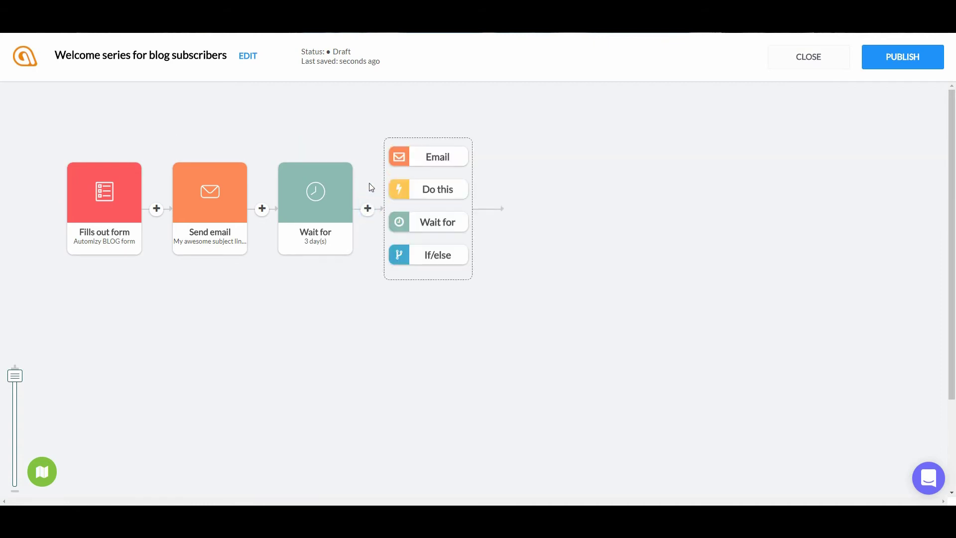
Add an If/else condition checking whether the welcome email was opened
click(431, 258)
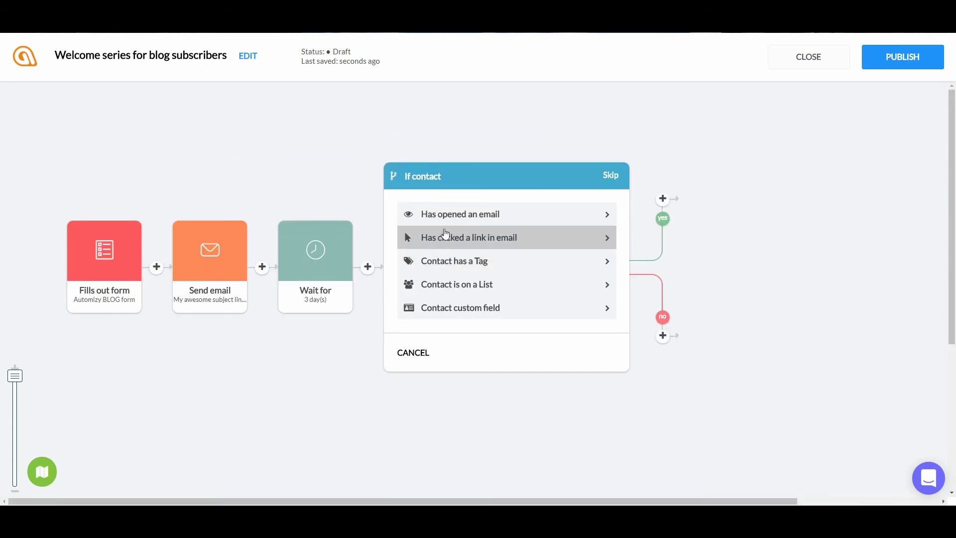
click(448, 217)
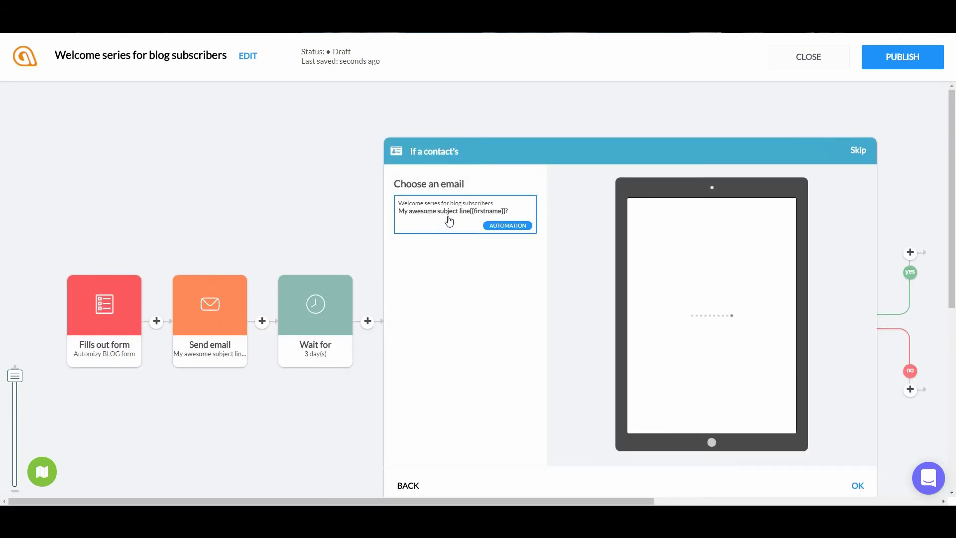
click(449, 217)
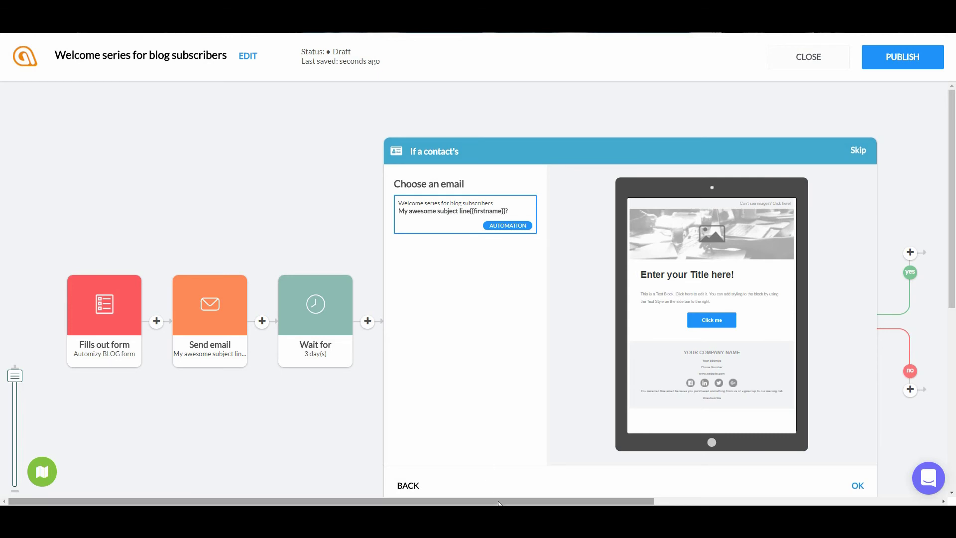
drag(497, 501, 670, 493)
click(749, 486)
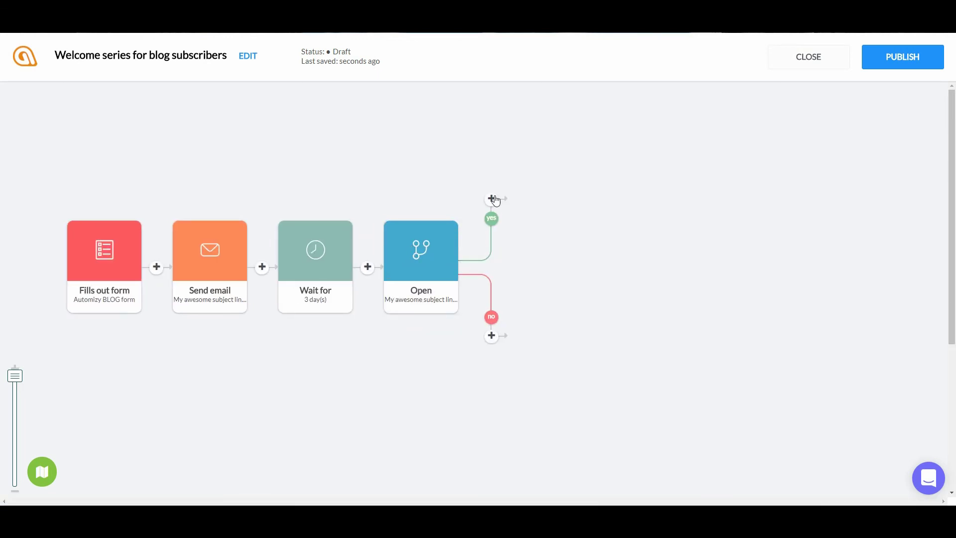
On the yes branch, add an action tagging contacts with WELCOME_EMAIL_OPENED
click(493, 199)
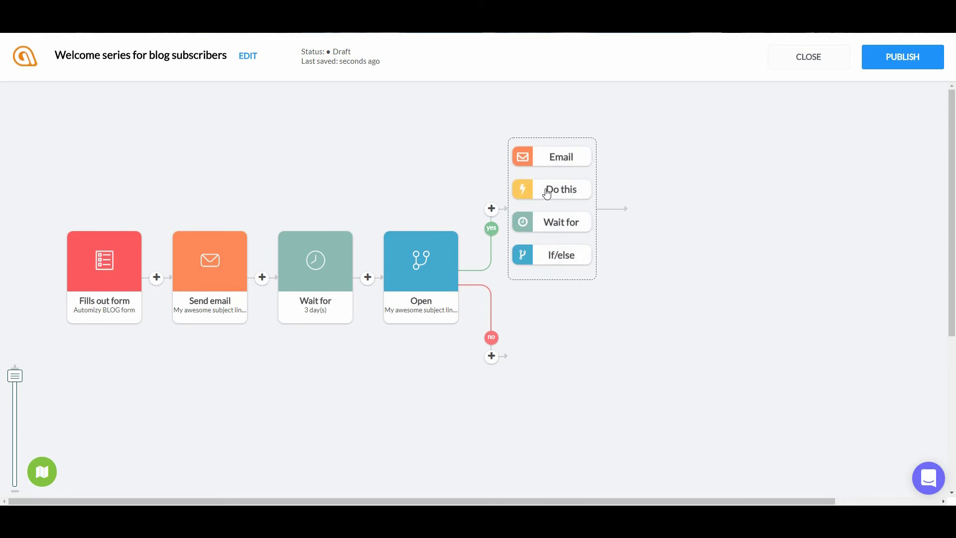
click(586, 189)
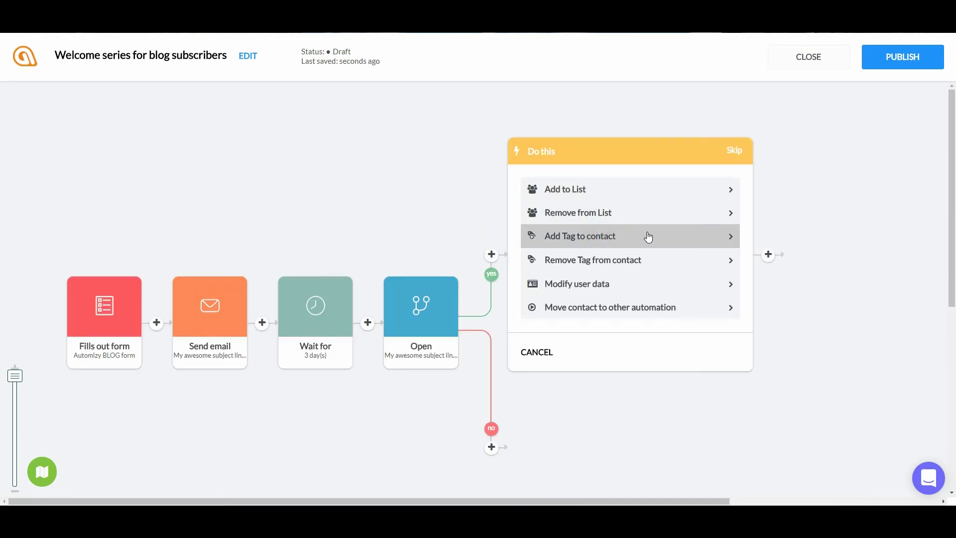
click(649, 236)
click(611, 256)
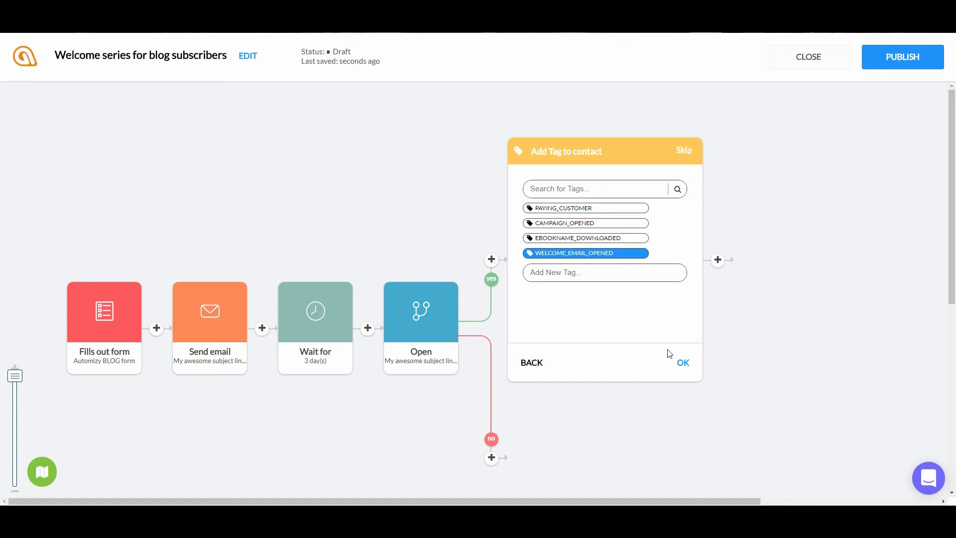
click(684, 364)
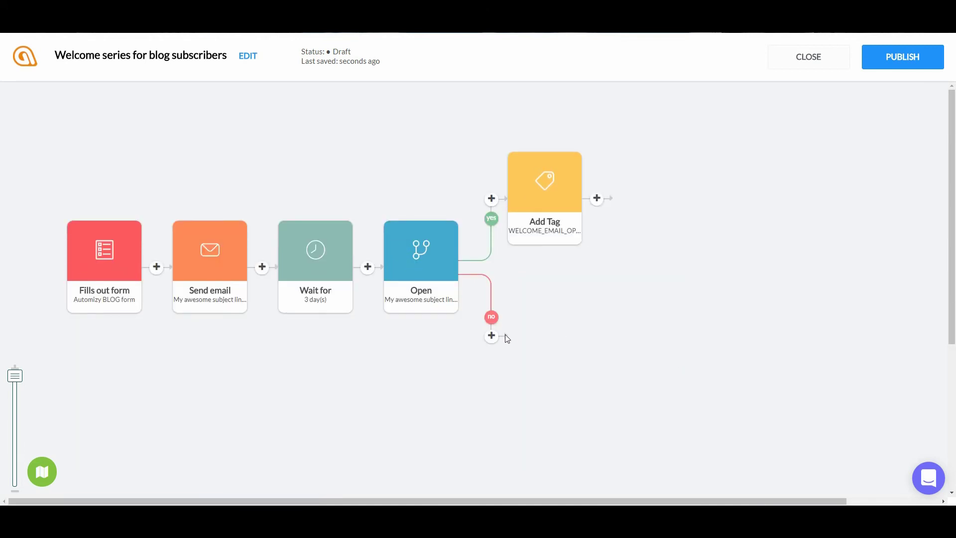
click(491, 336)
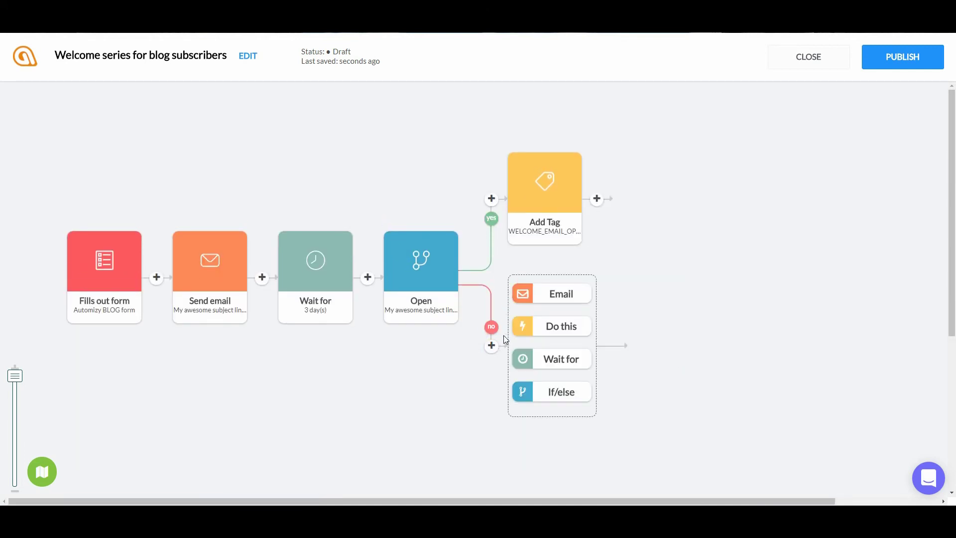
On the no branch, add a duplicate of the welcome email with subject 'New subject'
click(561, 293)
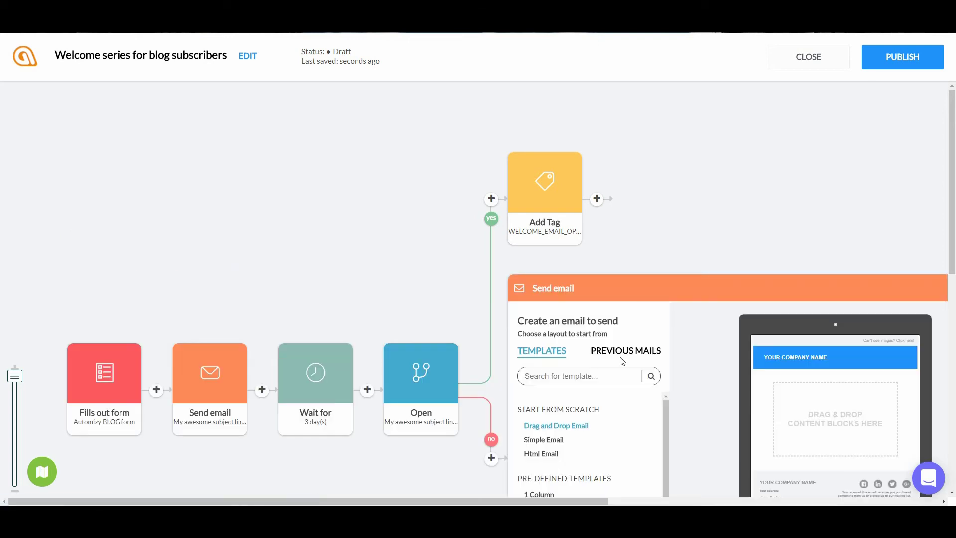
click(625, 351)
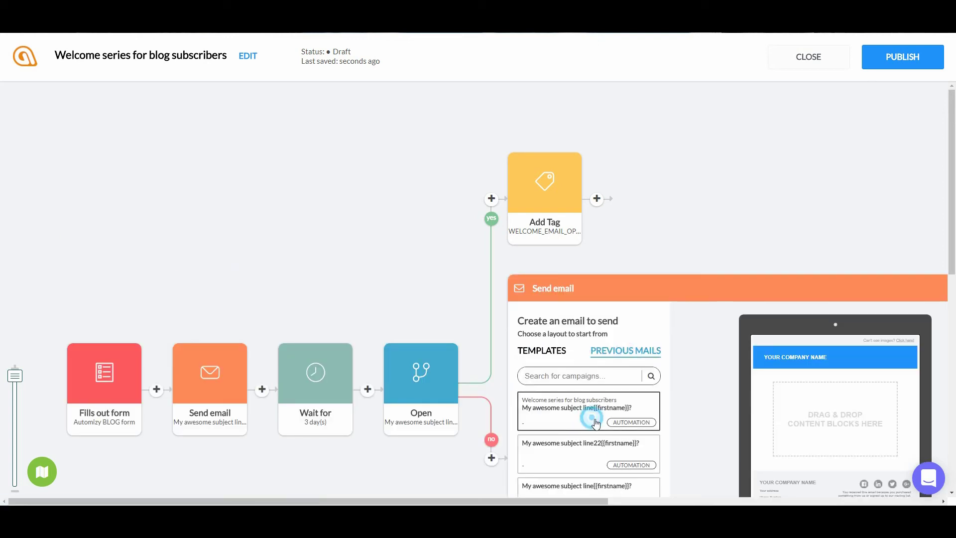
click(588, 413)
drag(546, 507, 673, 506)
scroll(710, 442, down, 3)
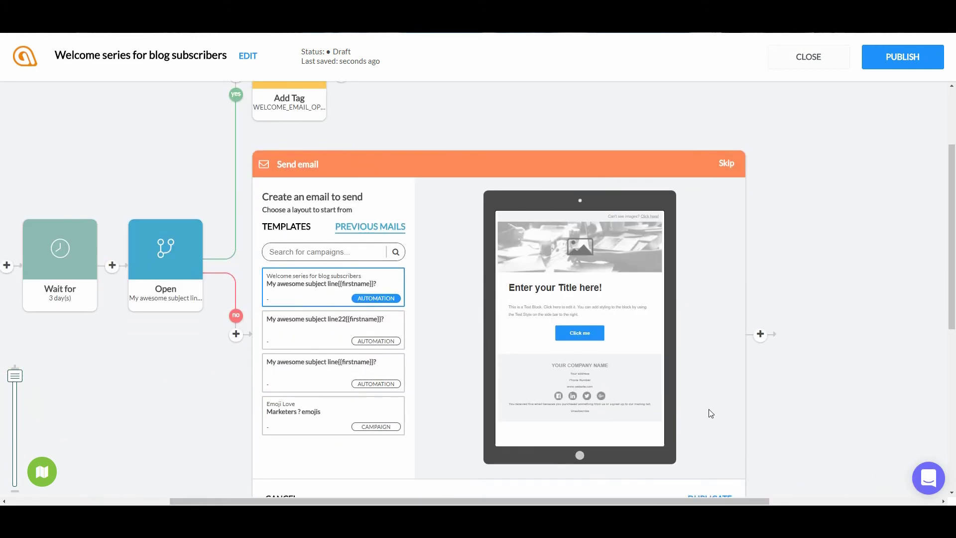
scroll(710, 442, down, 2)
click(707, 420)
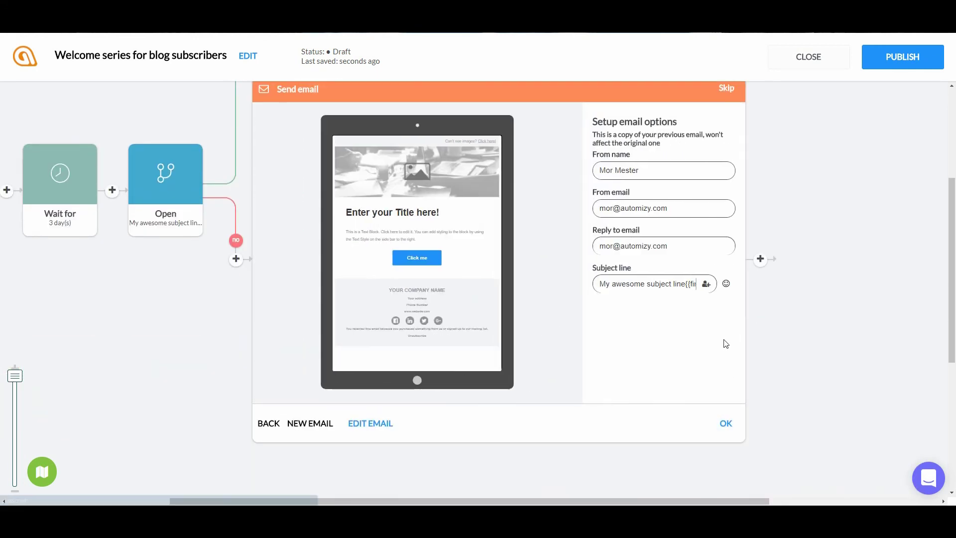
triple_click(672, 284)
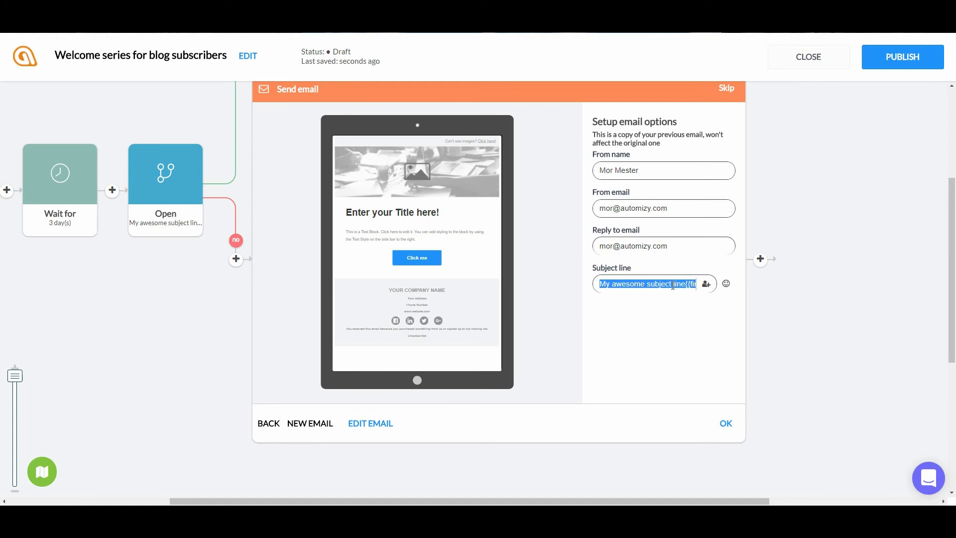
text(New subject)
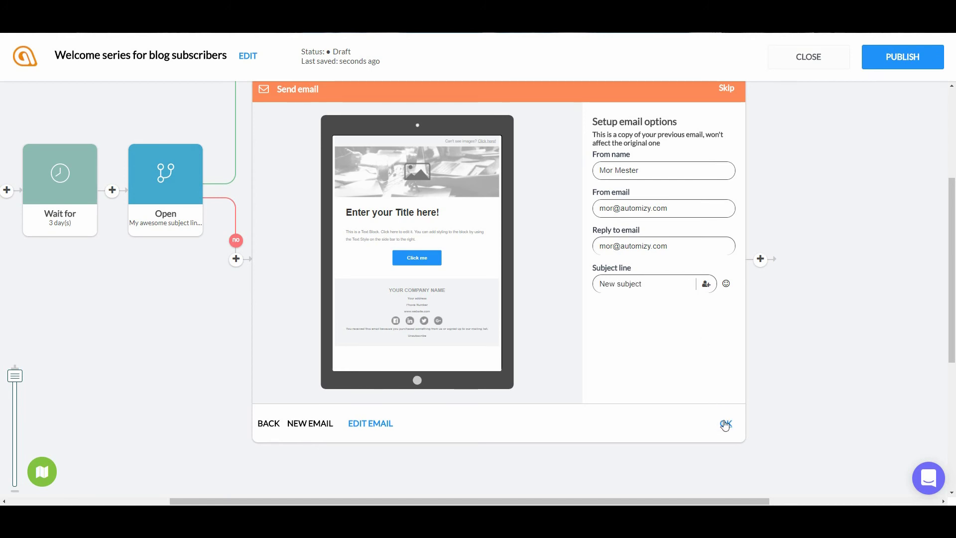
click(725, 425)
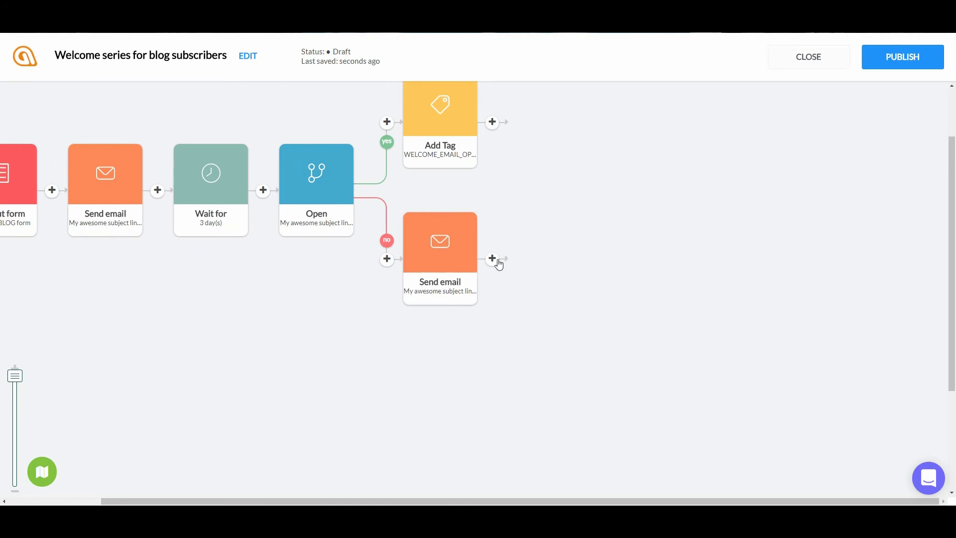
Add a 2-day wait after the resend email
click(492, 259)
click(557, 271)
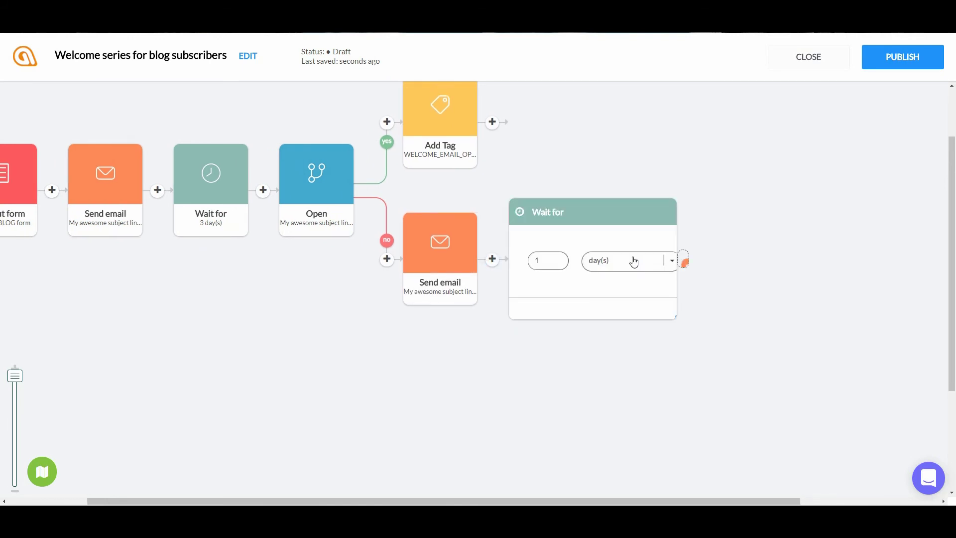
click(558, 249)
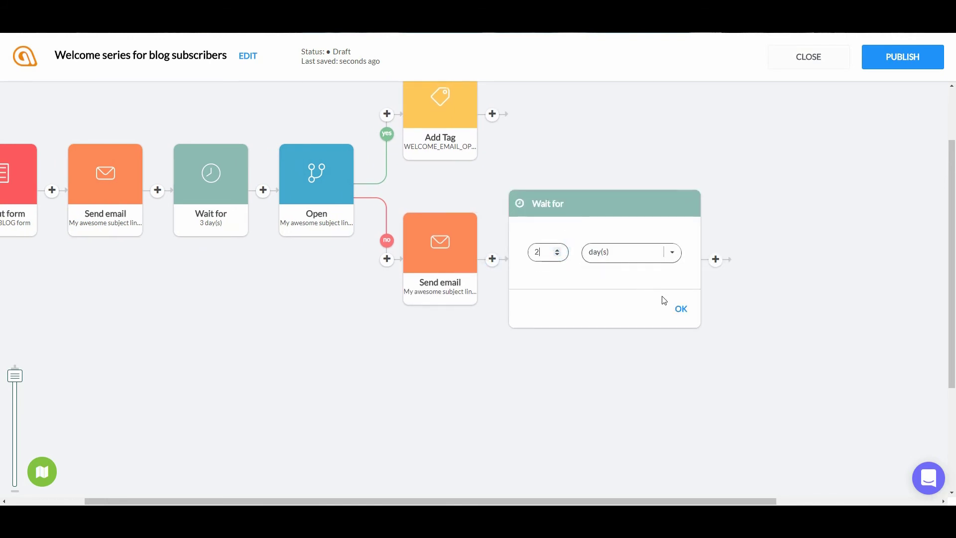
click(681, 308)
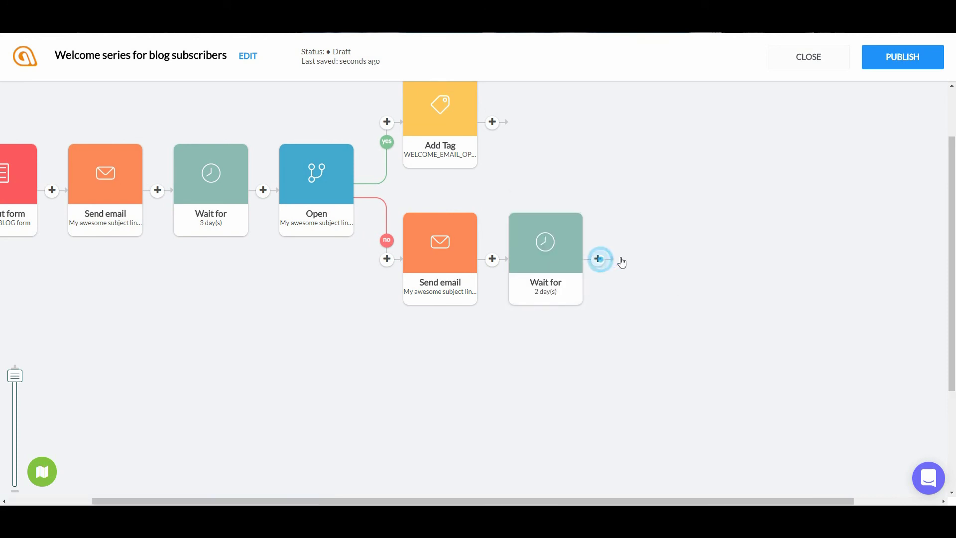
Add an If/else condition checking whether the New subject email was opened
click(597, 259)
click(647, 306)
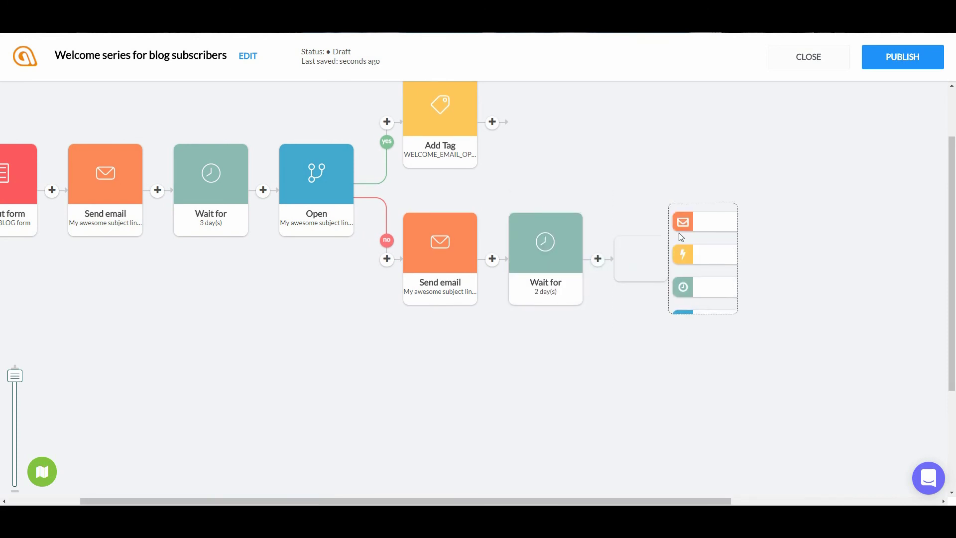
click(711, 207)
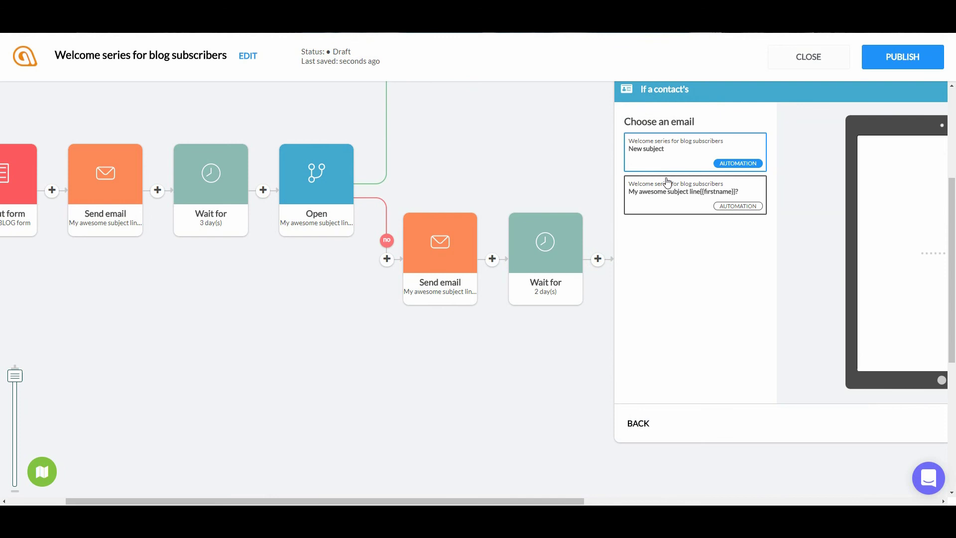
click(673, 149)
drag(570, 499, 747, 499)
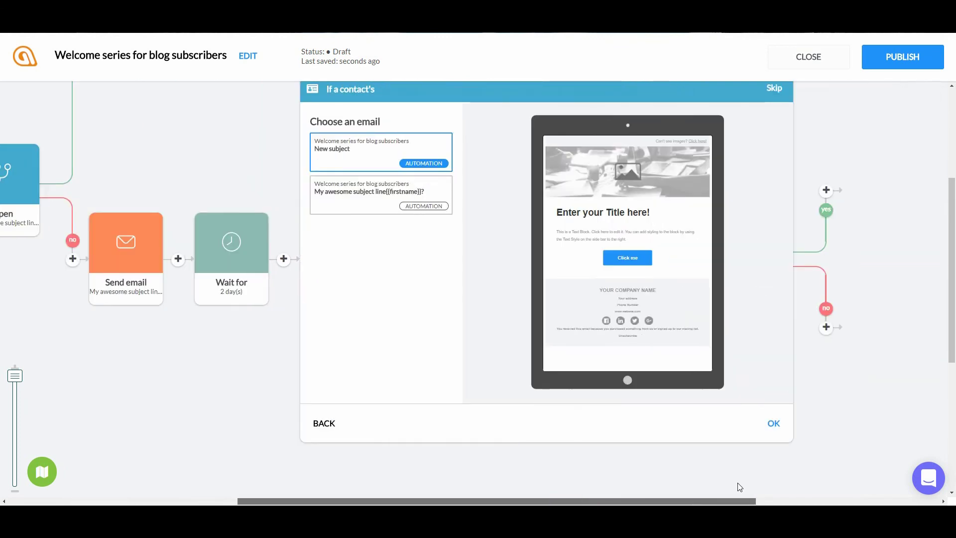
click(772, 422)
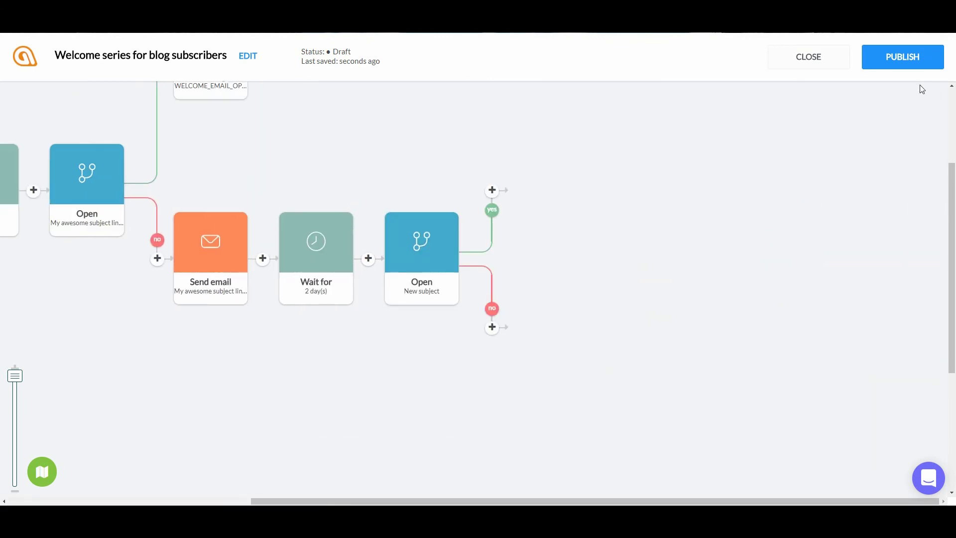
Publish the welcome series workflow from the top-right PUBLISH button
click(903, 58)
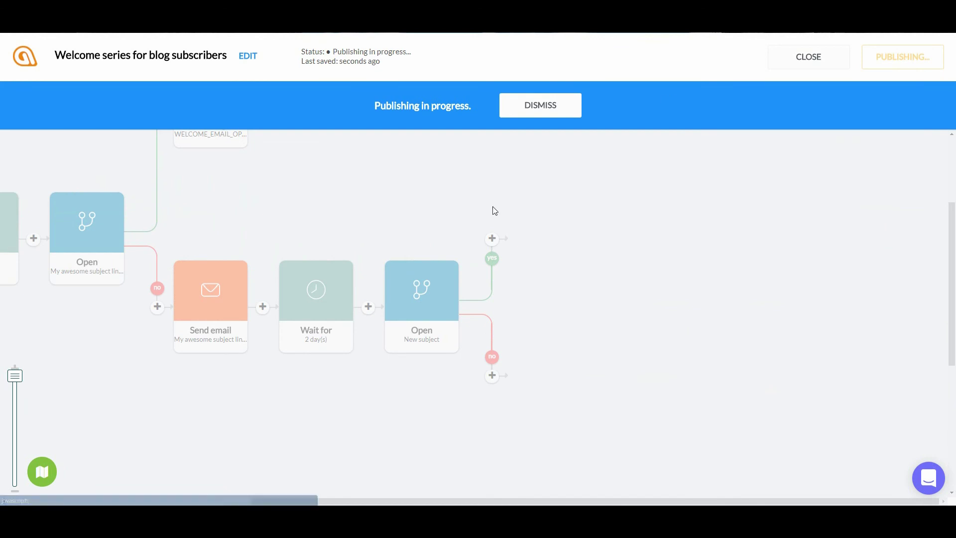